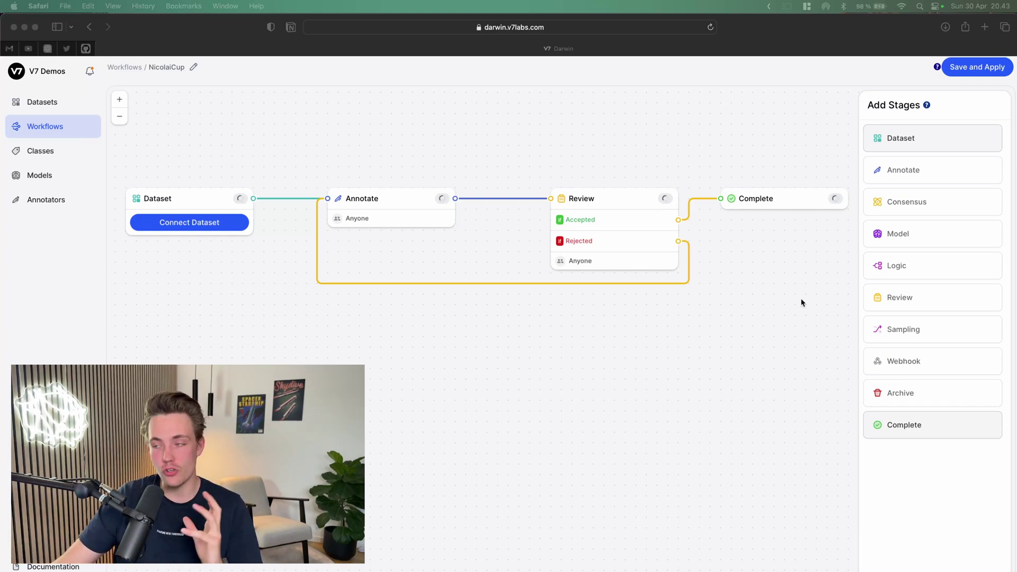
Connect the 10-file NicolaiCup dataset to the Dataset stage and close its settings
left_click(926, 201)
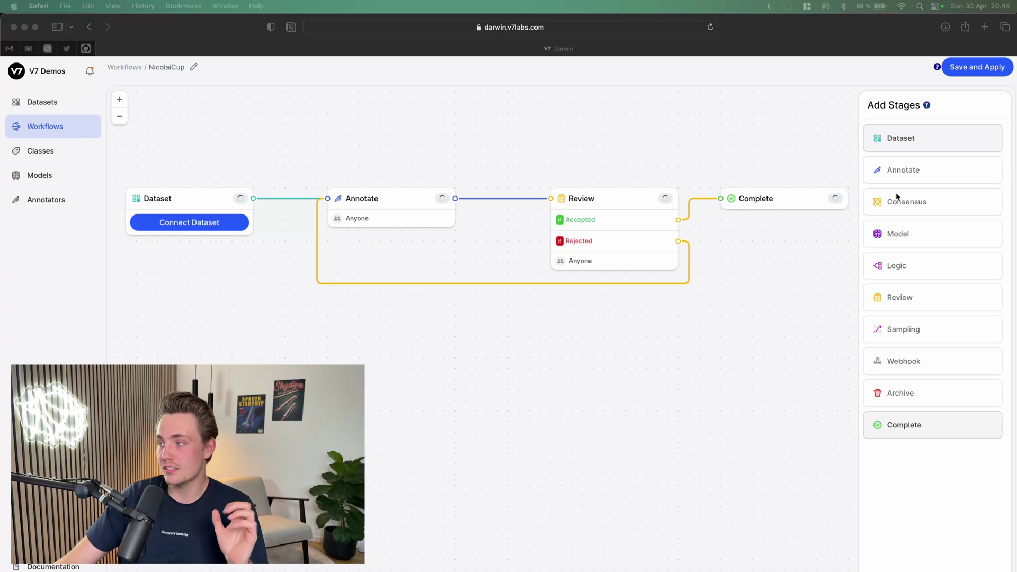
left_click(208, 230)
left_click(199, 227)
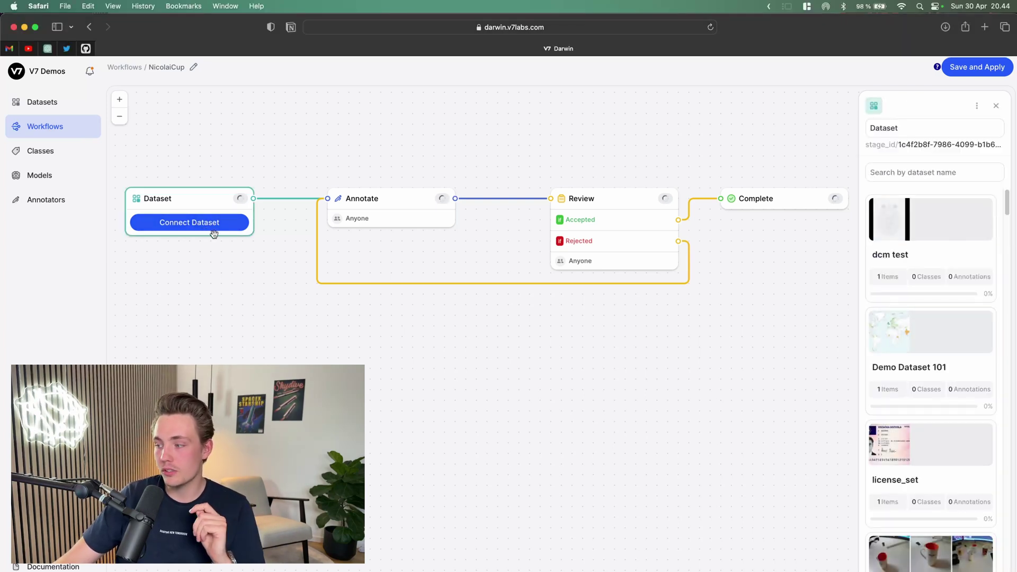
scroll(927, 347, "down", 3)
scroll(929, 468, "down", 2)
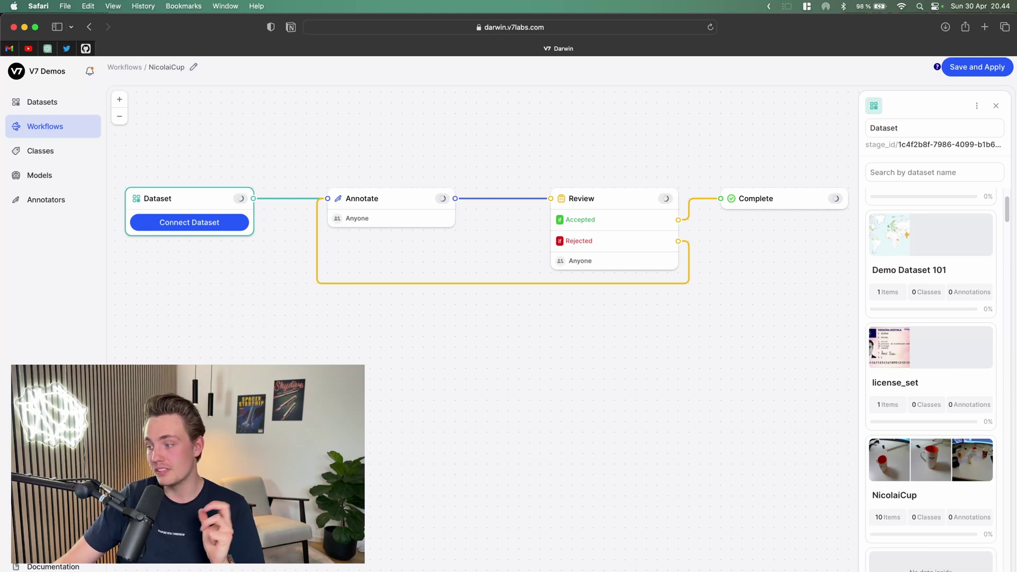
left_click(931, 466)
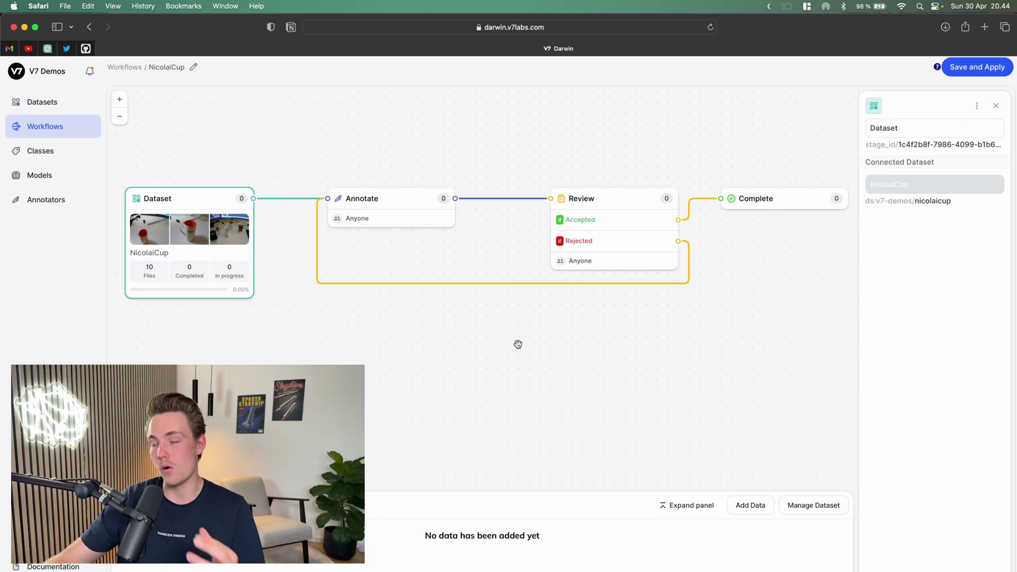
left_click(996, 106)
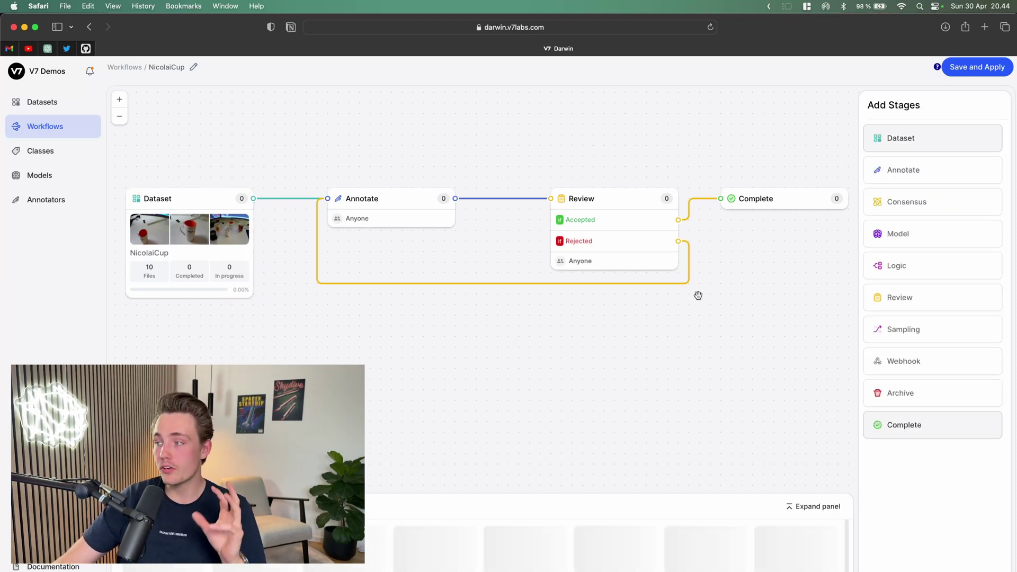
Delete the Annotate stage from the workflow
scroll(434, 259, "down", 2)
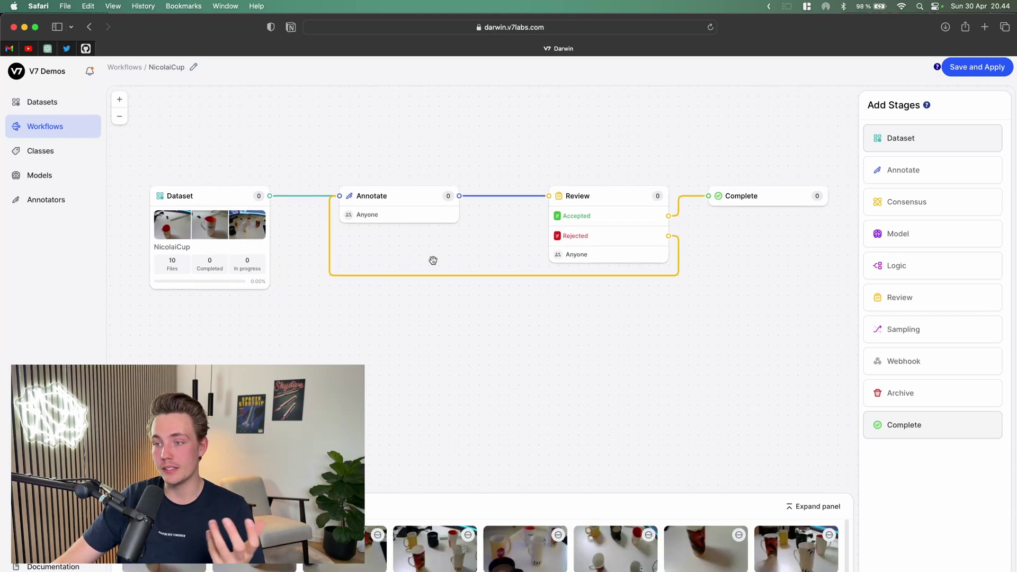
left_click(400, 206)
key("BackSpace")
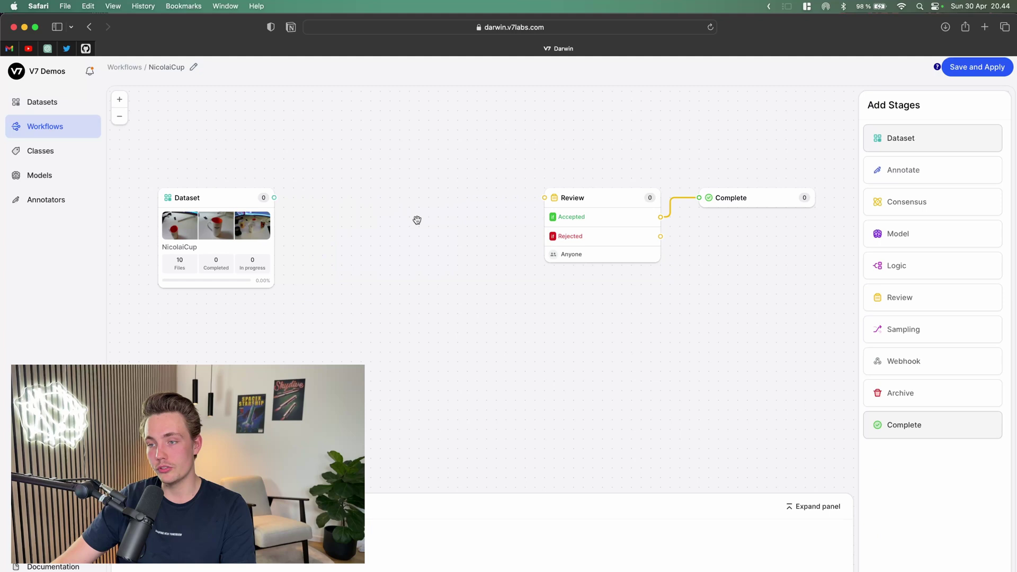
Nudge the Review stage up and drop a Consensus stage below the Dataset stage
left_click(572, 197)
left_click_drag(573, 197, 572, 194)
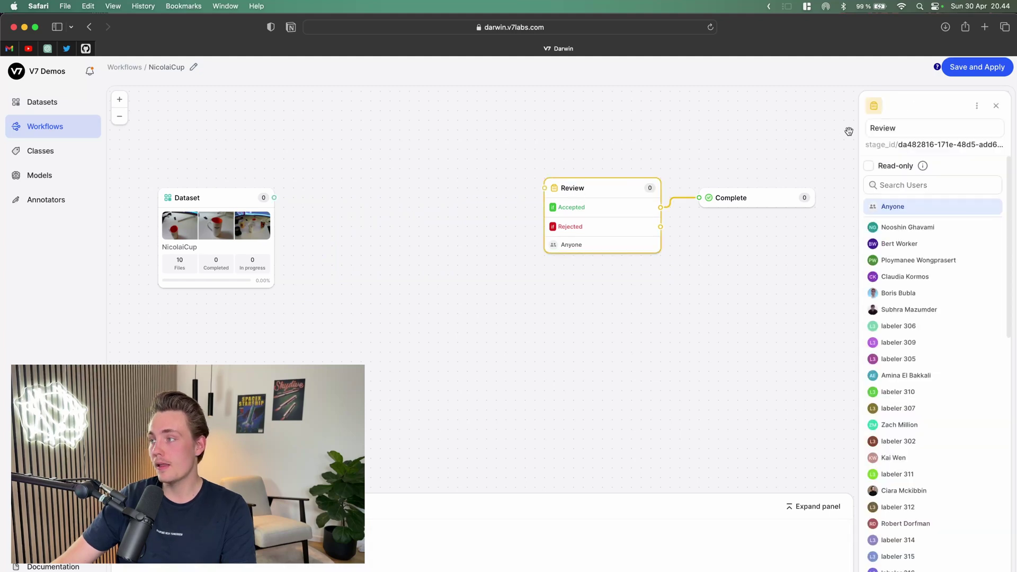
left_click(996, 106)
left_click_drag(927, 202, 368, 323)
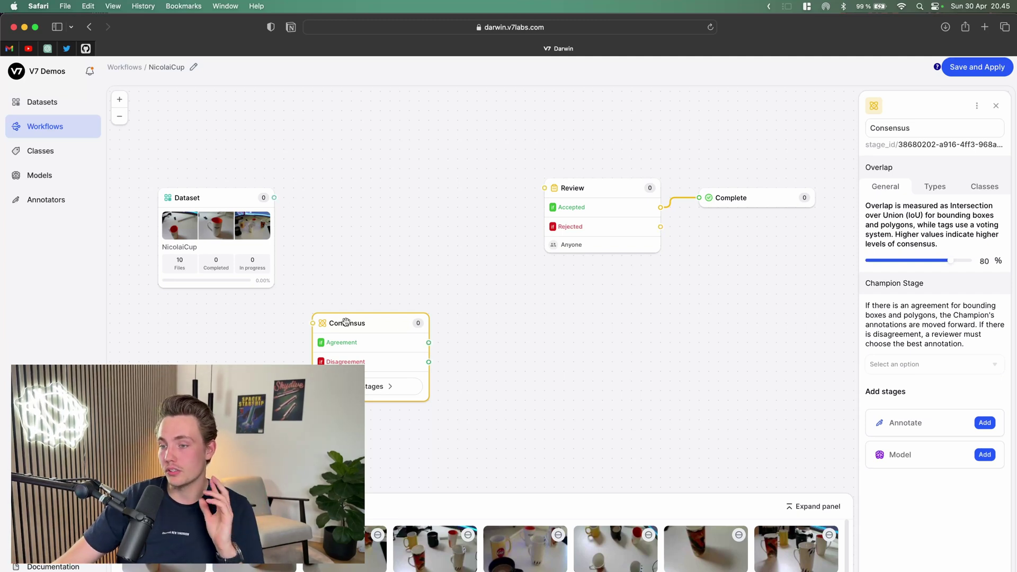
Reposition the Consensus stage and connect the Dataset stage's output to it
left_click_drag(346, 321, 348, 313)
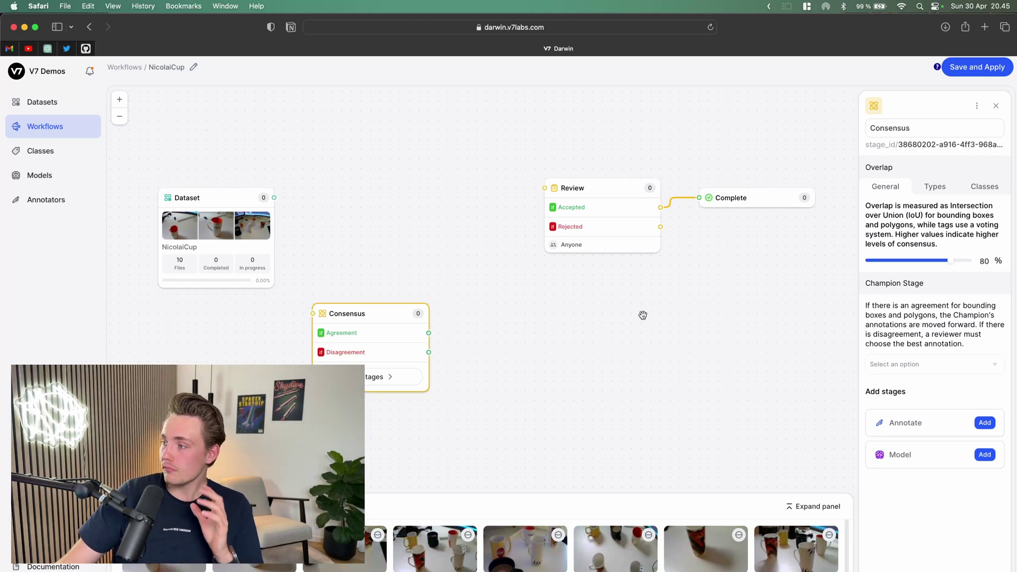
left_click_drag(382, 313, 402, 313)
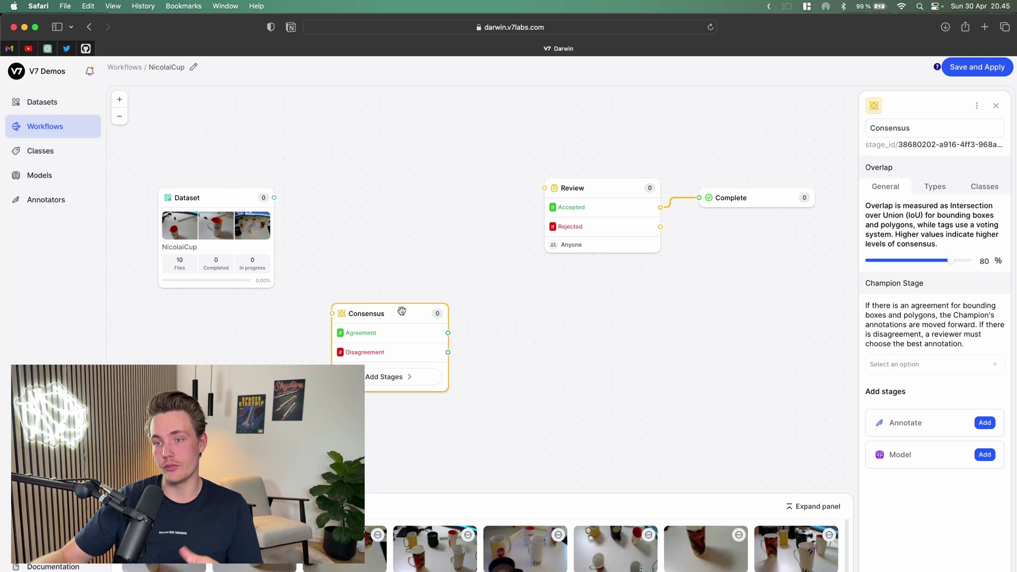
left_click_drag(274, 198, 333, 313)
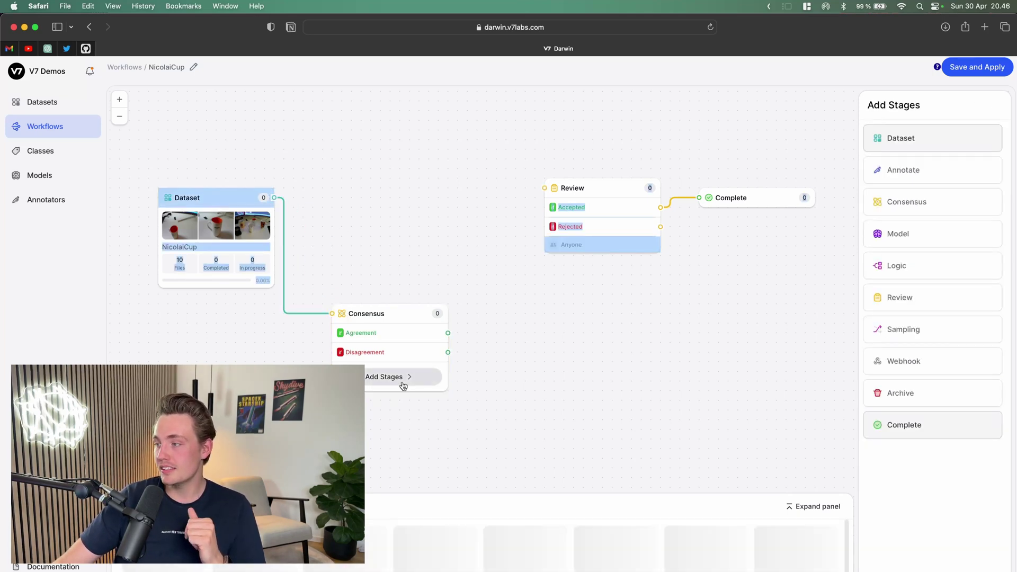
Place a Webhook stage on the canvas beside the Consensus stage
scroll(629, 350, "down", 2)
scroll(616, 329, "right", 2)
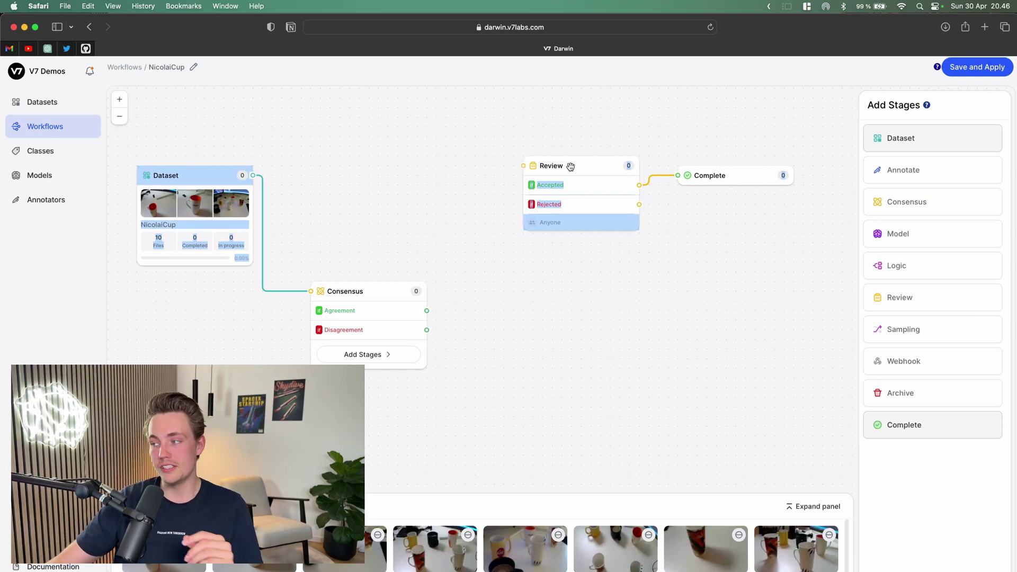
scroll(630, 293, "right", 1)
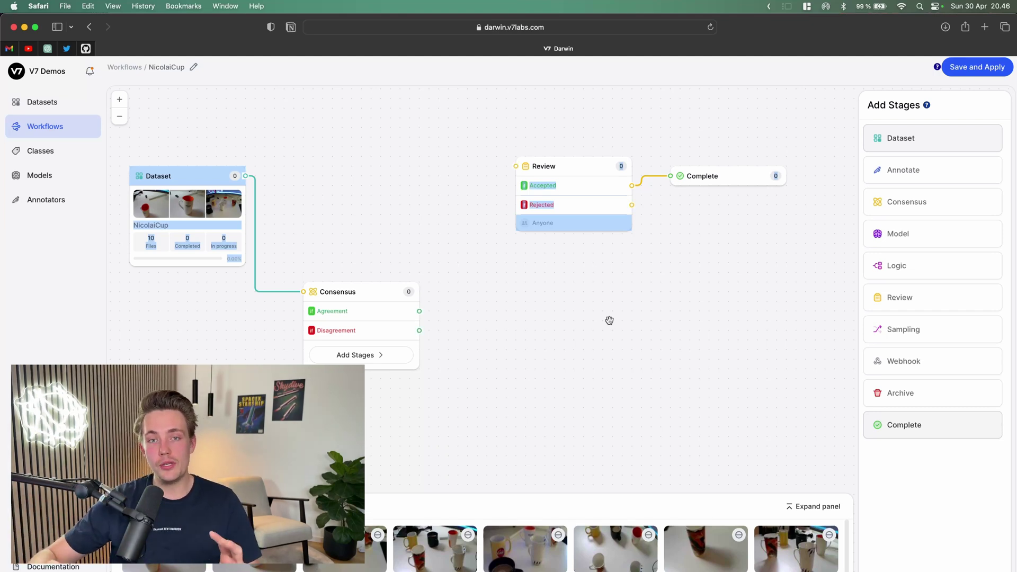
left_click_drag(911, 350, 530, 291)
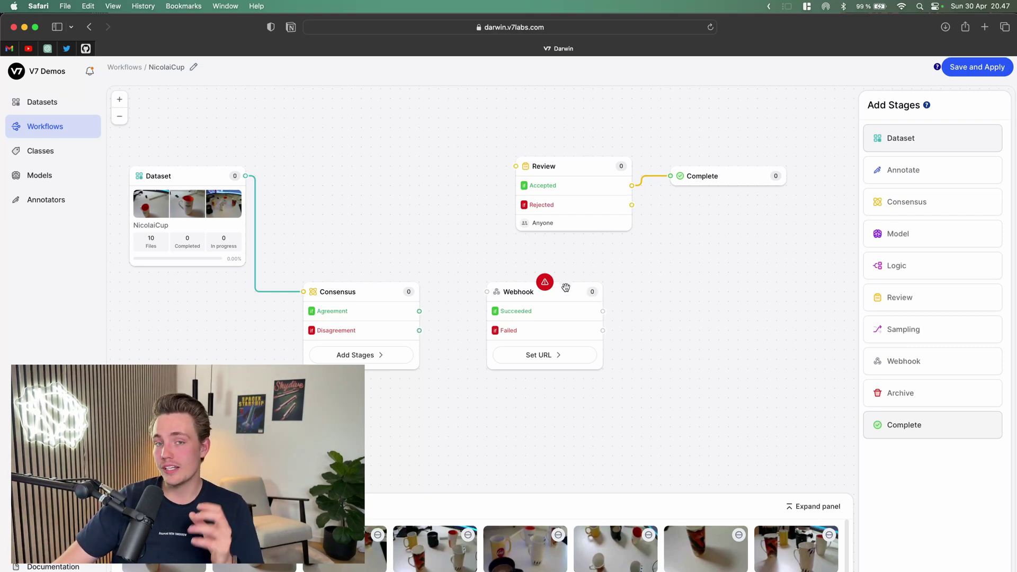
Move the Webhook stage up-right and check the Consensus stage's overlap and champion settings
left_click_drag(561, 290, 594, 284)
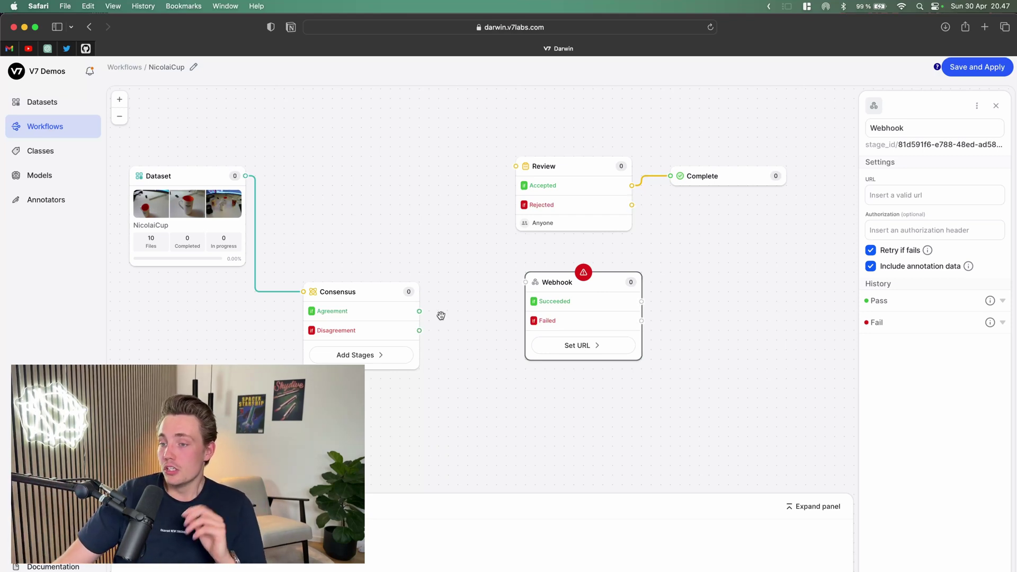
left_click(359, 297)
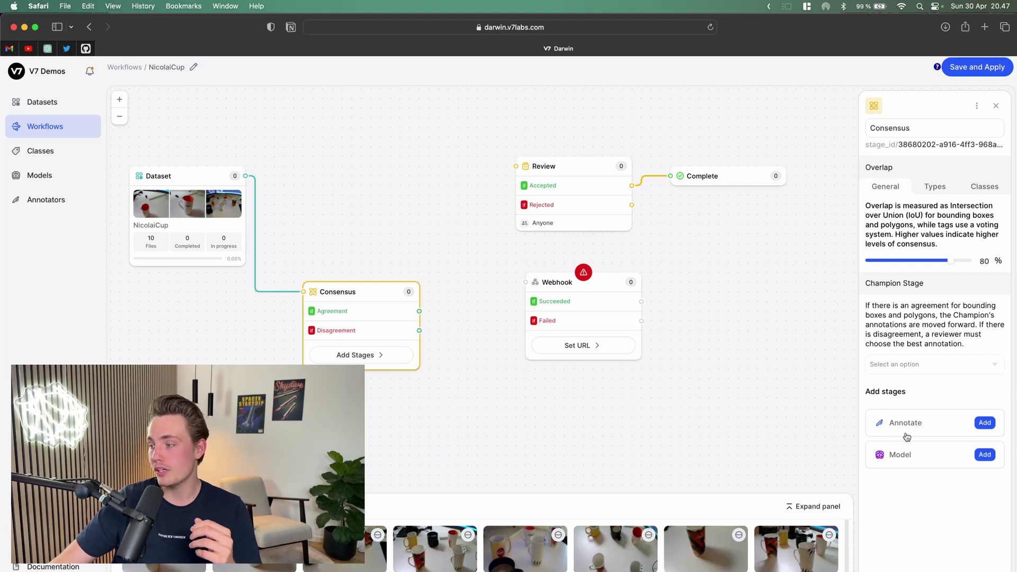
left_click(996, 105)
Add an AI Model stage above Consensus and nudge it slightly right
left_click_drag(938, 232, 366, 139)
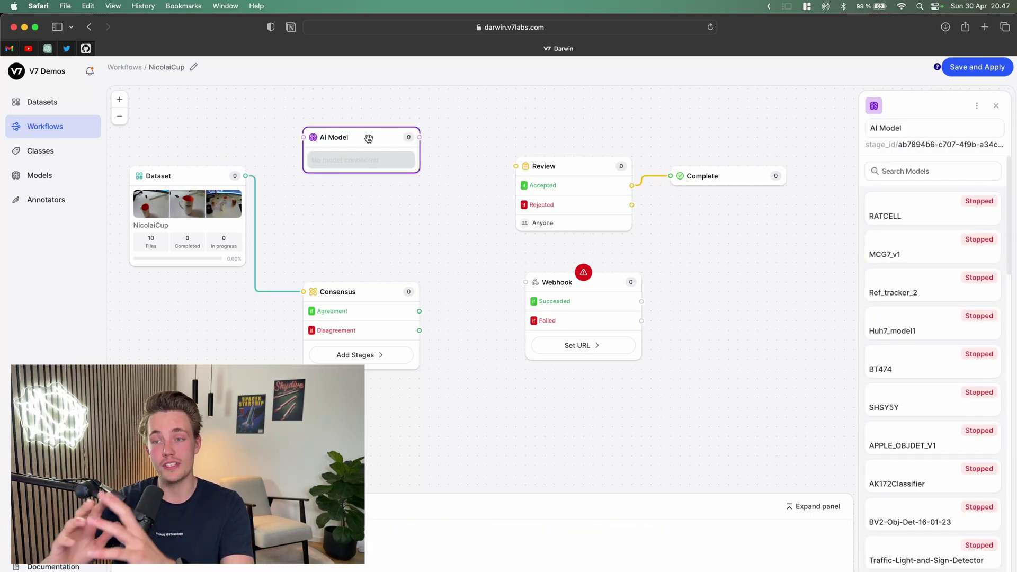
left_click_drag(371, 138, 381, 138)
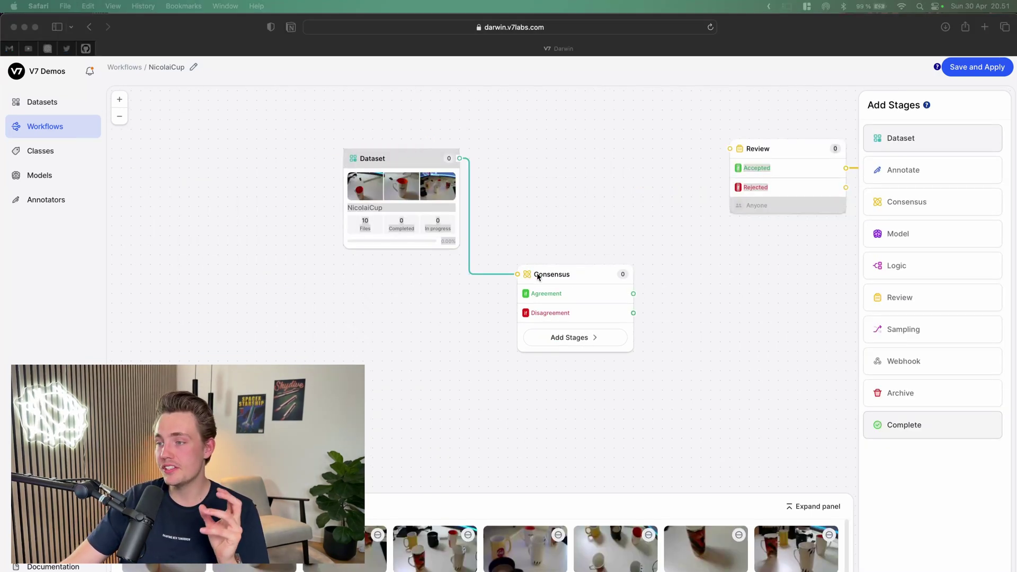
Add two parallel Annotate stages inside the Consensus stage
left_click(537, 276)
left_click(563, 337)
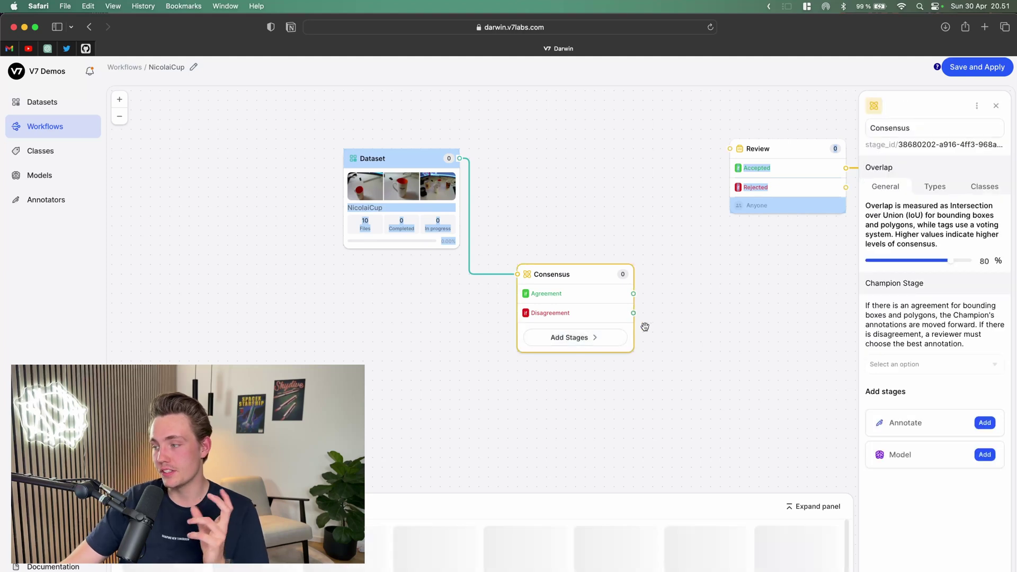
left_click(985, 423)
left_click(985, 423)
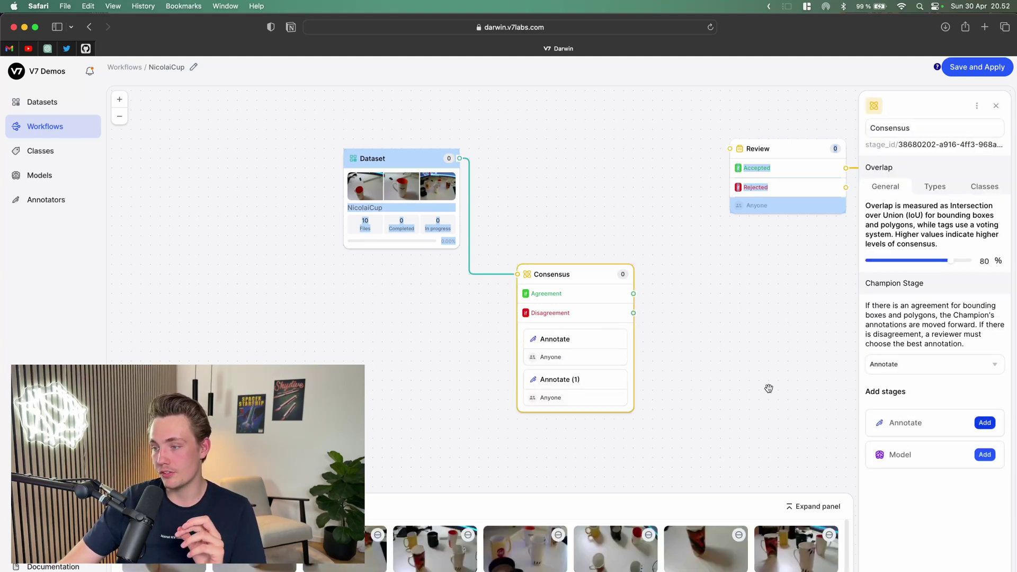
Assign each Annotate stage to a different annotator found through user search
left_click(550, 342)
left_click(908, 171)
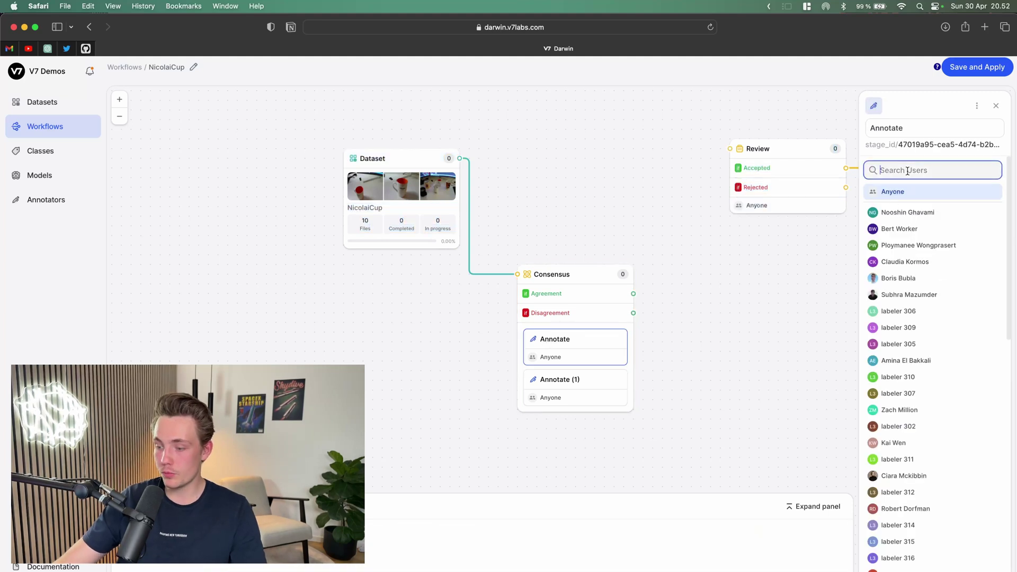
type("ami")
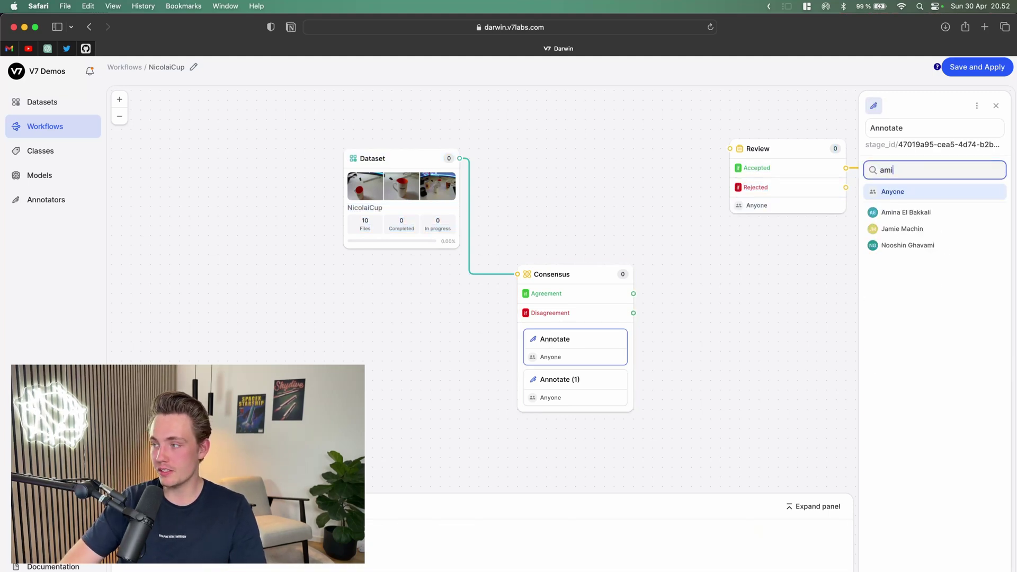
left_click(899, 211)
left_click(576, 382)
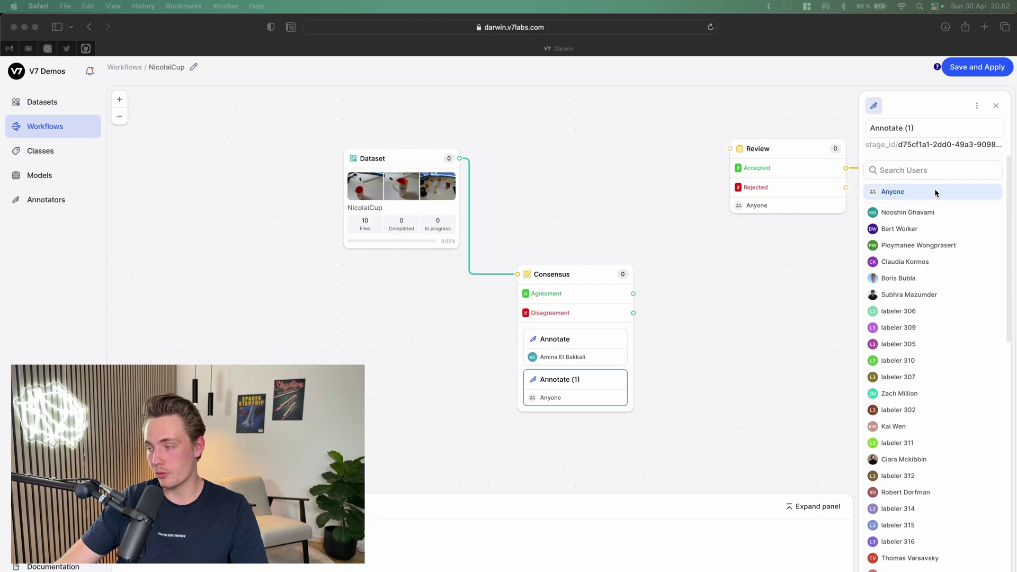
left_click(924, 169)
type("n")
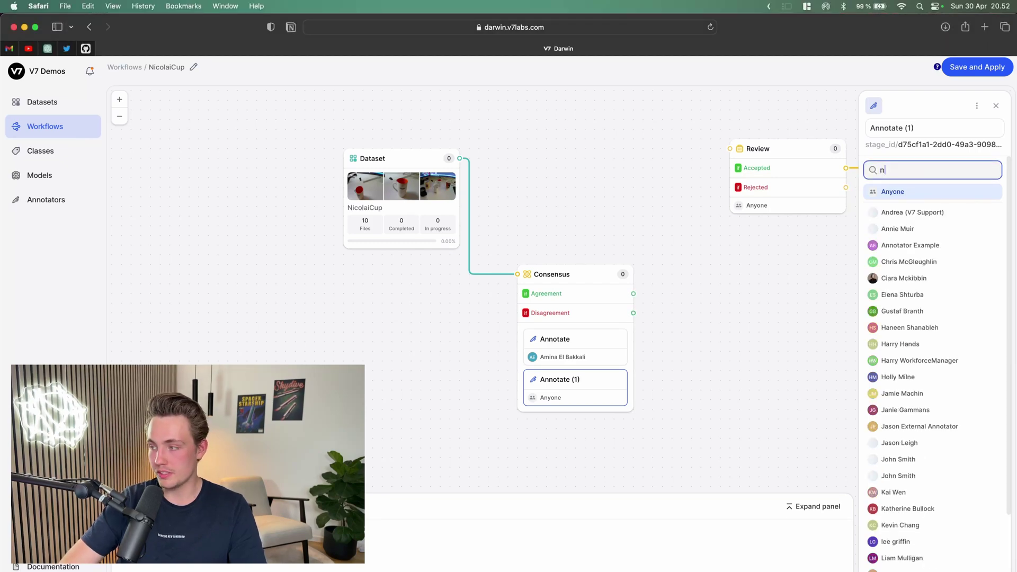
type("ico")
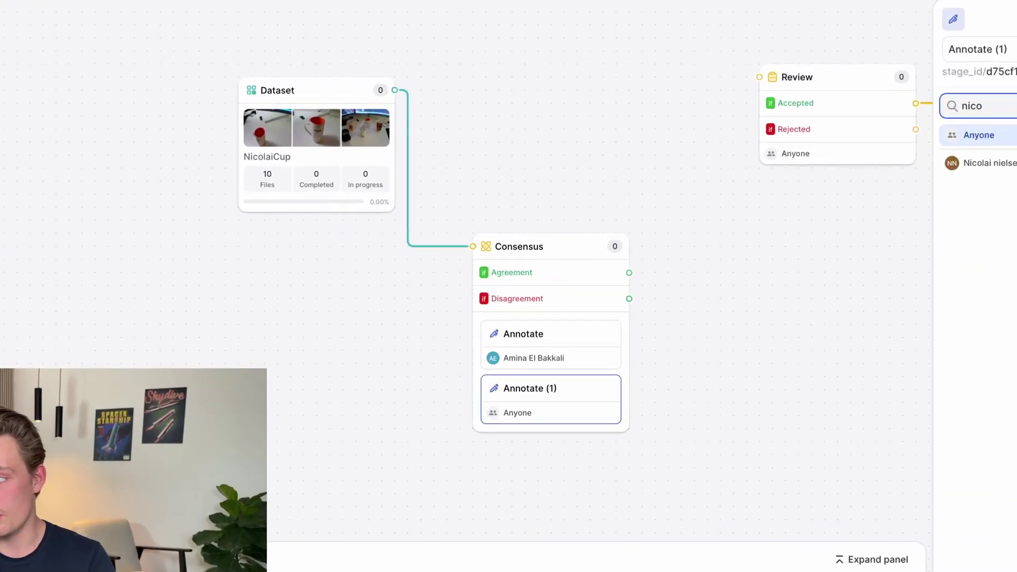
left_click(1005, 144)
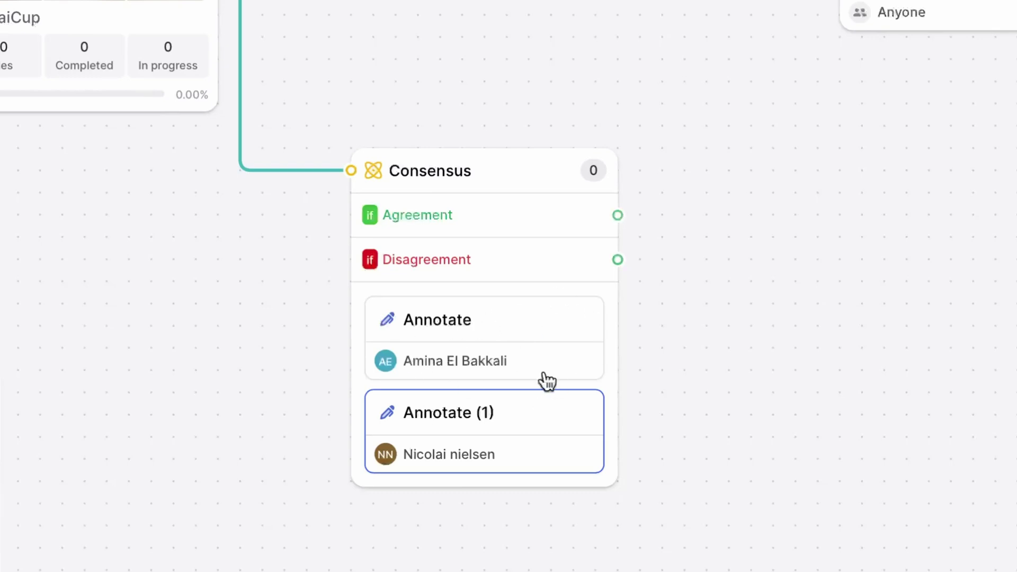
Shift the Consensus stage up and right, then pan the workflow view left
left_click_drag(496, 180, 512, 171)
left_click_drag(507, 133, 525, 155)
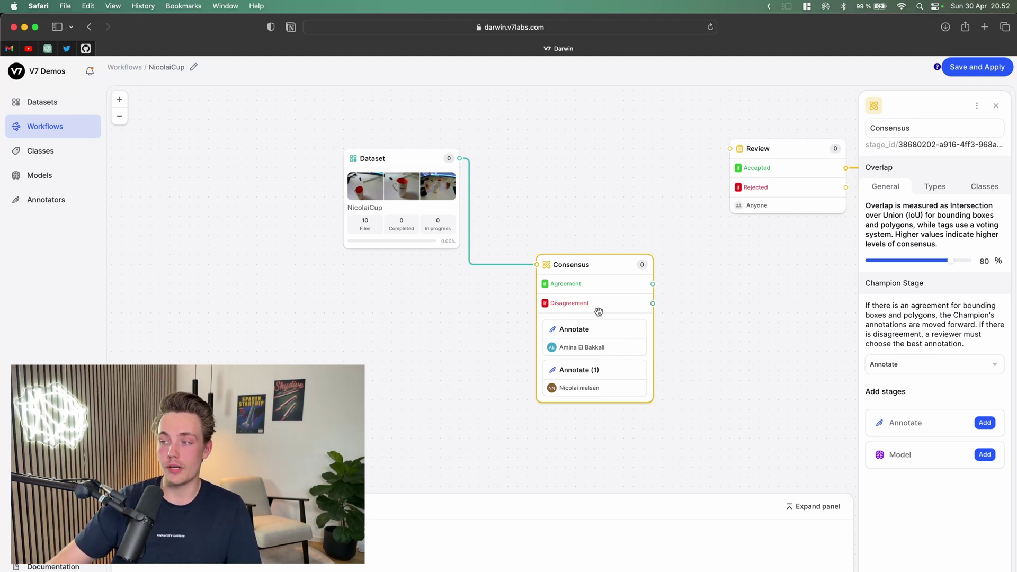
left_click_drag(654, 227, 547, 218)
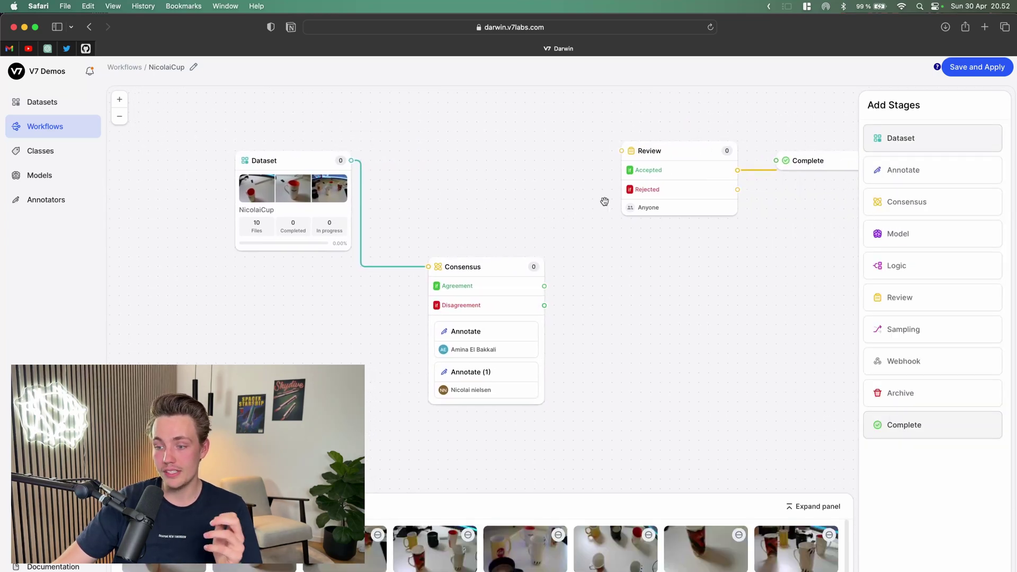
Place Review beside Consensus and route Consensus agreements straight to Complete
left_click_drag(680, 154, 690, 288)
left_click(758, 236)
left_click_drag(790, 246, 756, 235)
left_click_drag(503, 275, 772, 146)
left_click(713, 292)
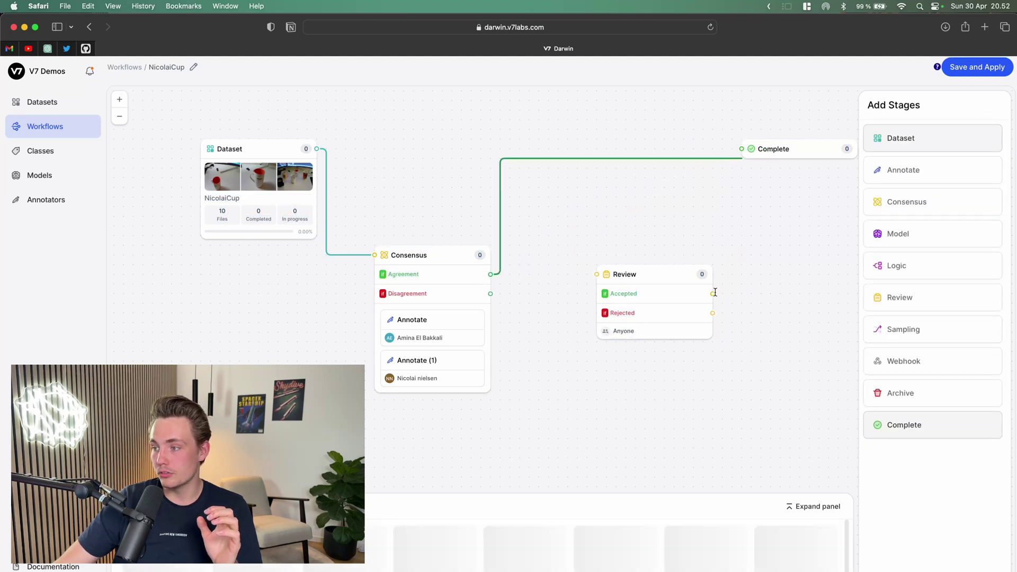
Send Consensus disagreements into the Review stage
left_click(667, 276)
left_click_drag(667, 278, 667, 287)
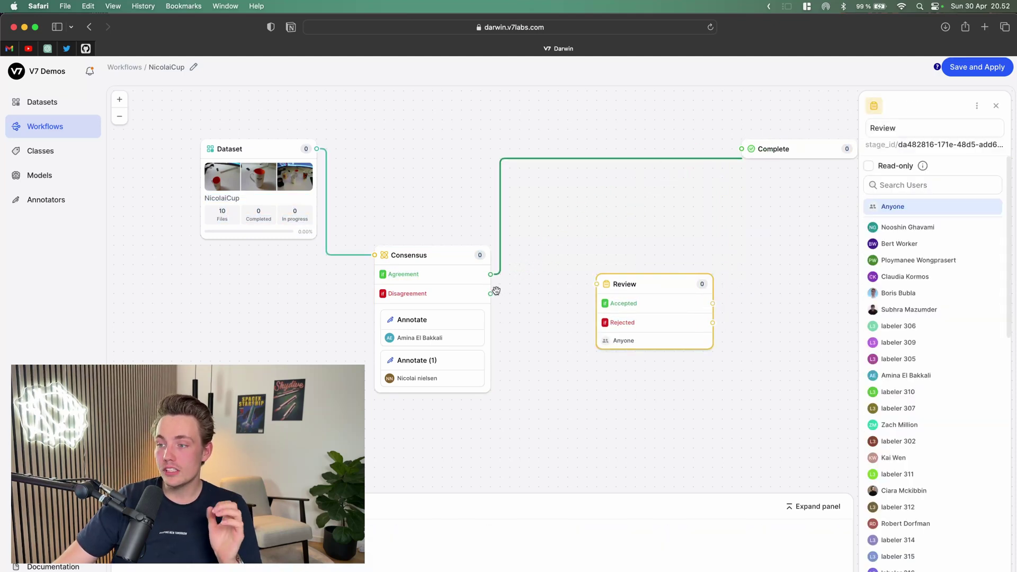
left_click_drag(565, 250, 614, 242)
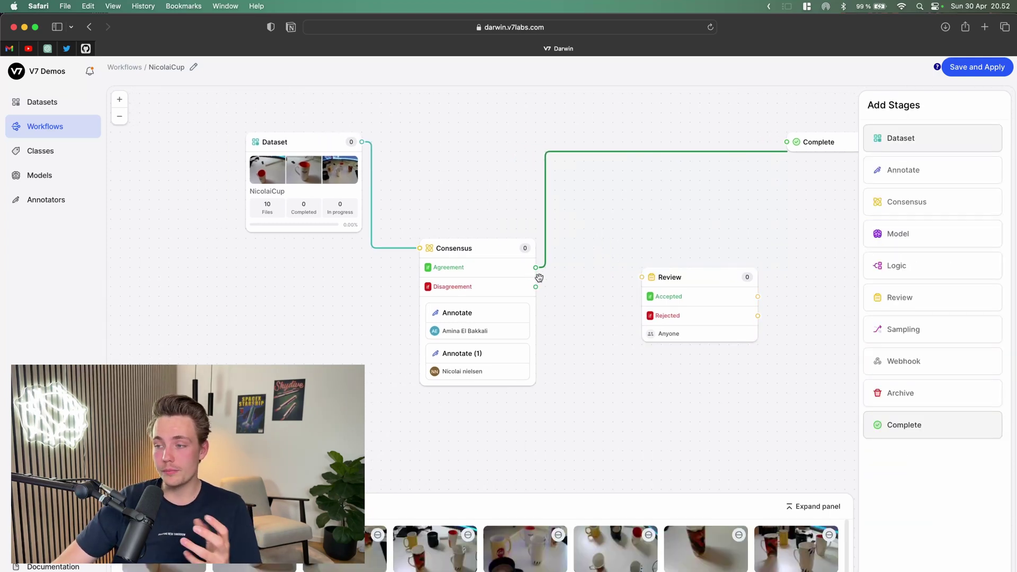
left_click_drag(532, 288, 555, 239)
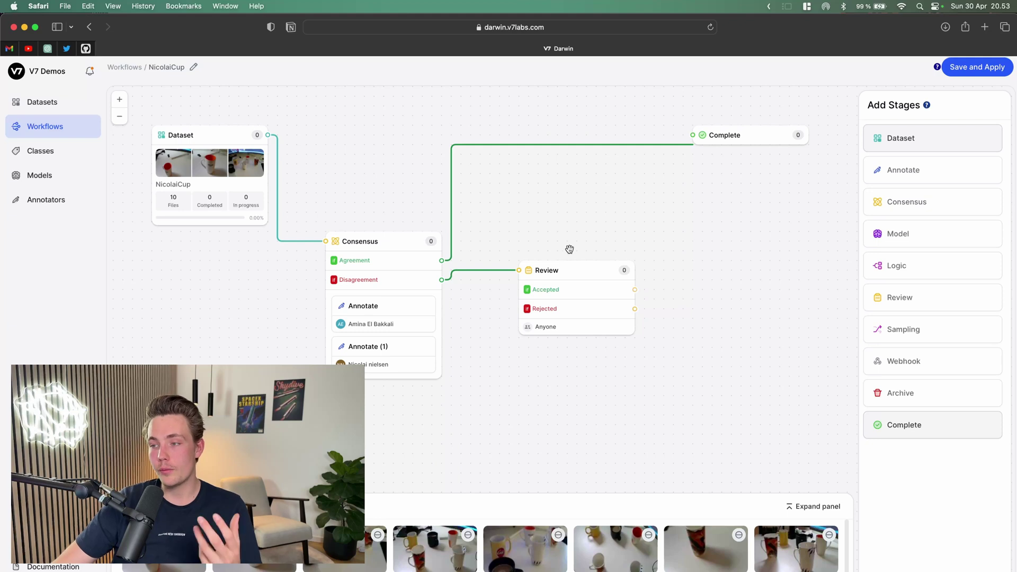
Add an Annotate (2) stage for Anyone beside the Review stage
scroll(567, 244, "right", 1)
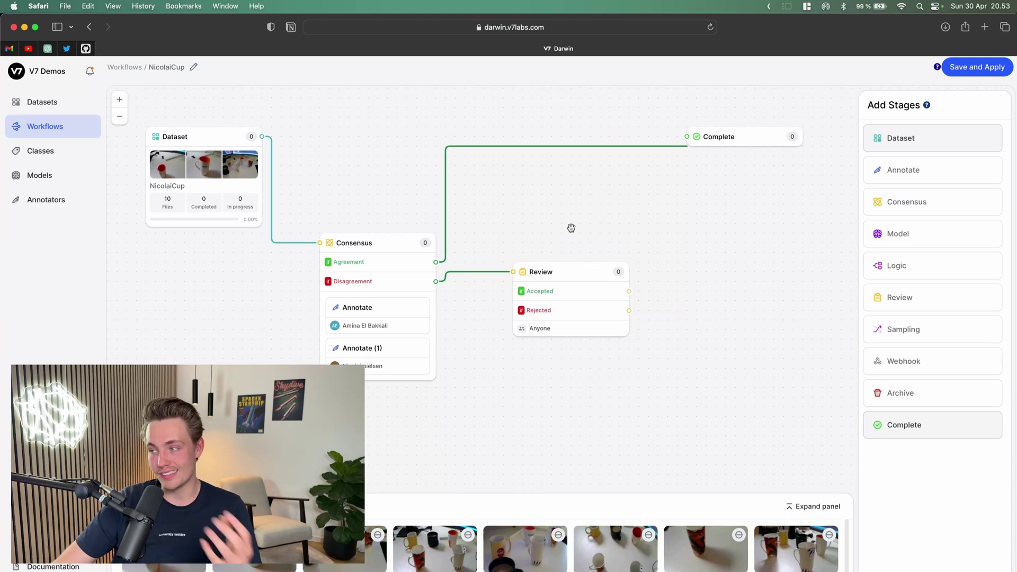
scroll(606, 200, "right", 1)
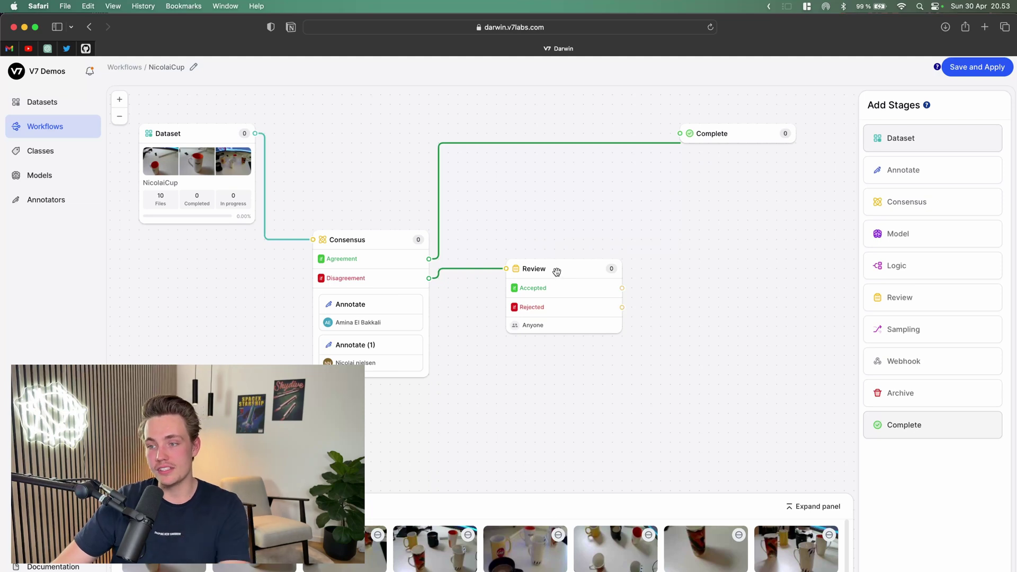
left_click_drag(901, 170, 699, 274)
left_click_drag(724, 216, 621, 214)
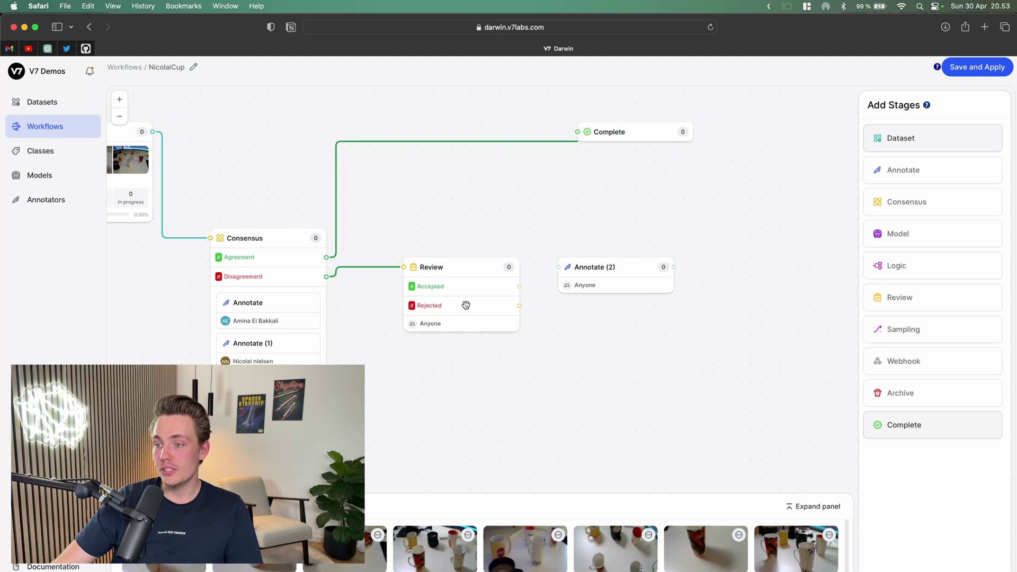
Add an Archive stage below Annotate (2) to receive Review rejections
scroll(495, 249, "down", 2)
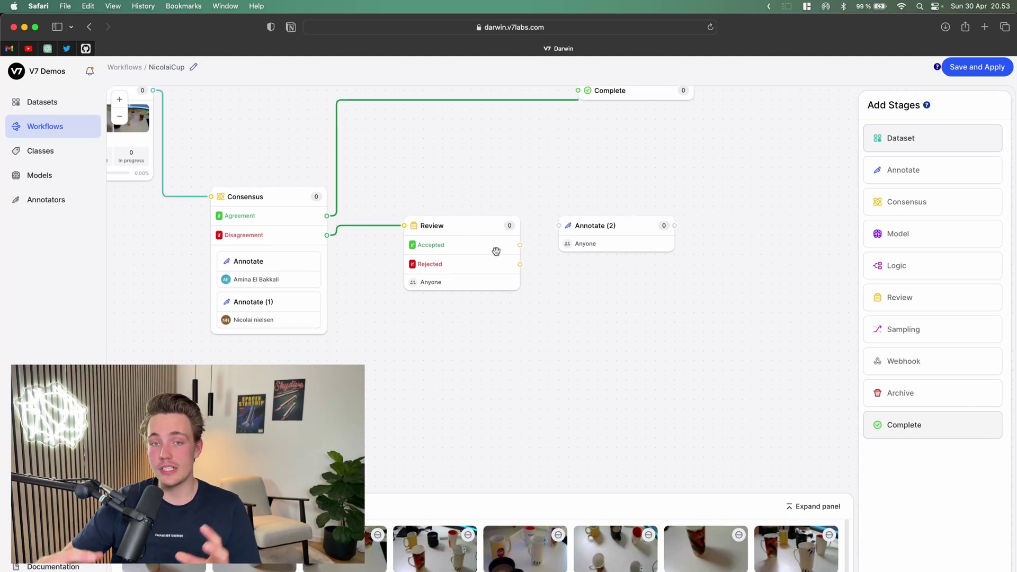
mouse_move(904, 392)
left_mouse_down()
mouse_move(606, 322)
mouse_move(666, 357)
left_mouse_up()
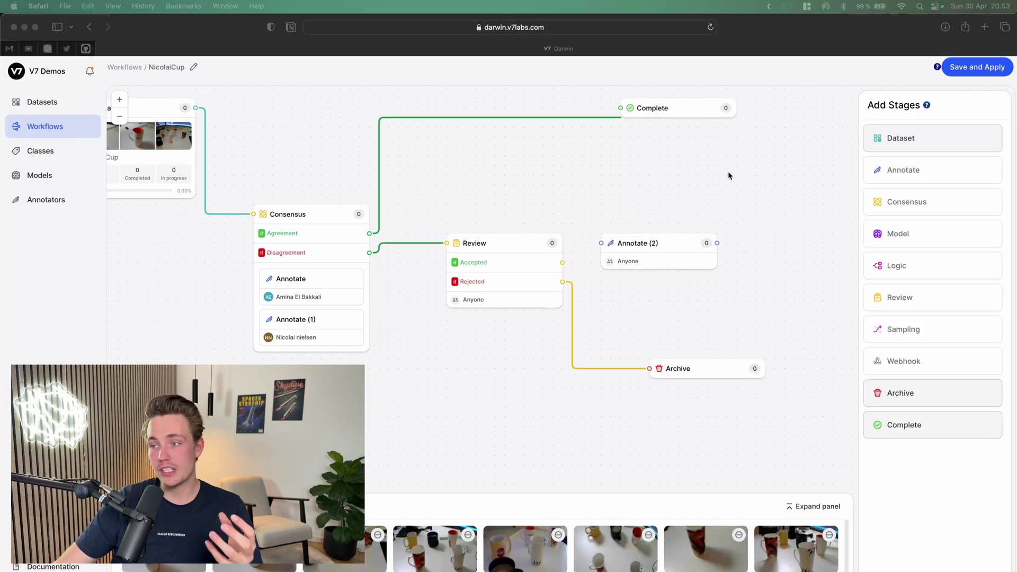
scroll(528, 167, "up", 1)
scroll(528, 167, "left", 1)
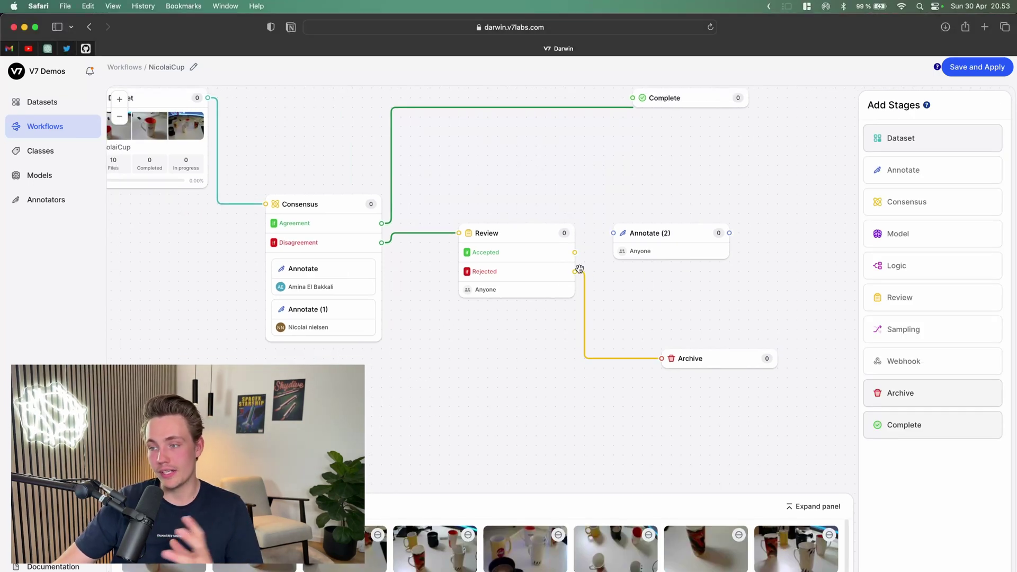
Connect Review's Accepted output to the Annotate (2) stage and check who is assigned to it
left_click(662, 235)
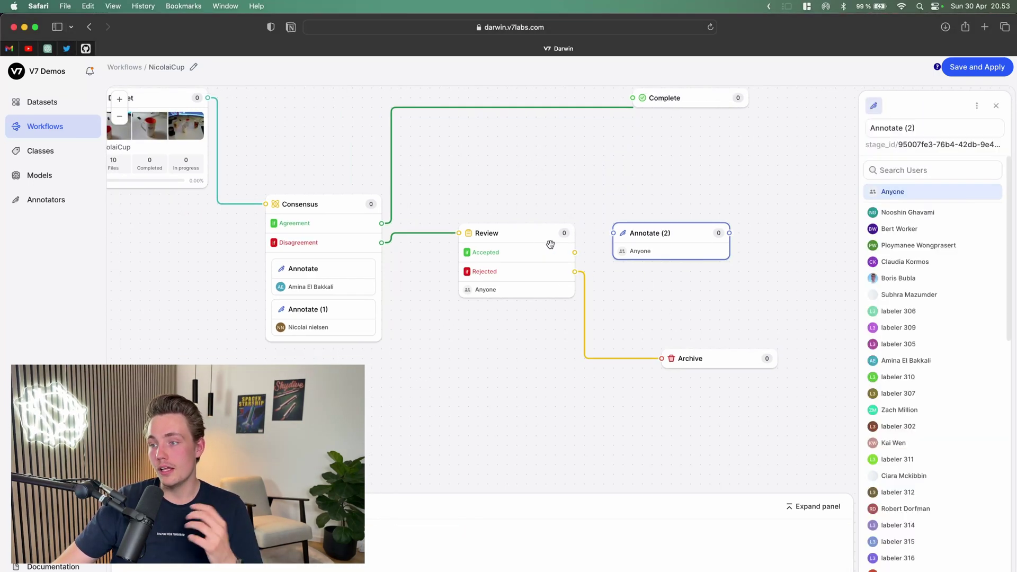
left_click_drag(574, 252, 642, 235)
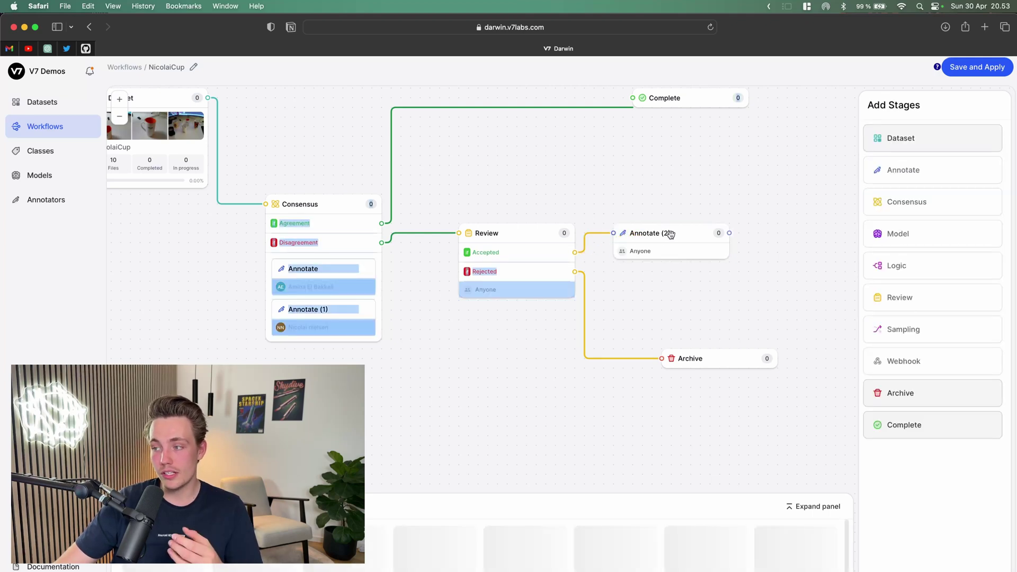
left_click(662, 252)
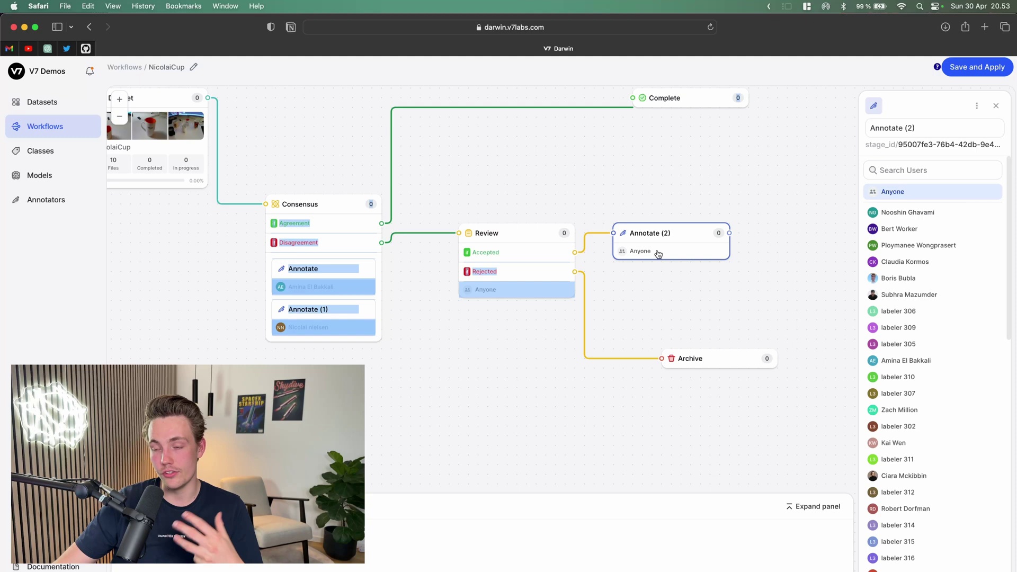
scroll(905, 263, "down", 1)
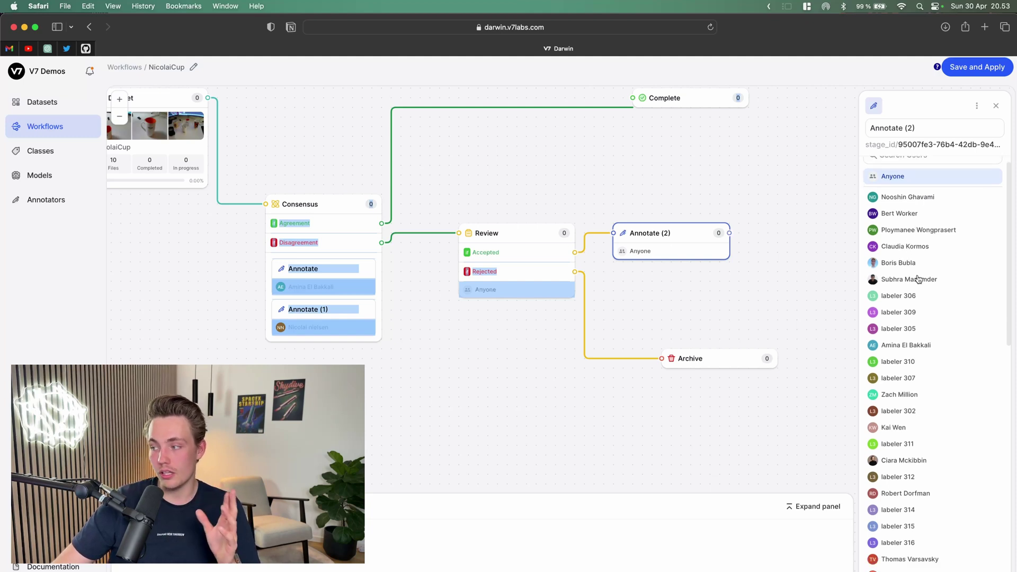
Nudge the Complete stage slightly up and right to tidy the workflow layout
left_click_drag(709, 173, 714, 177)
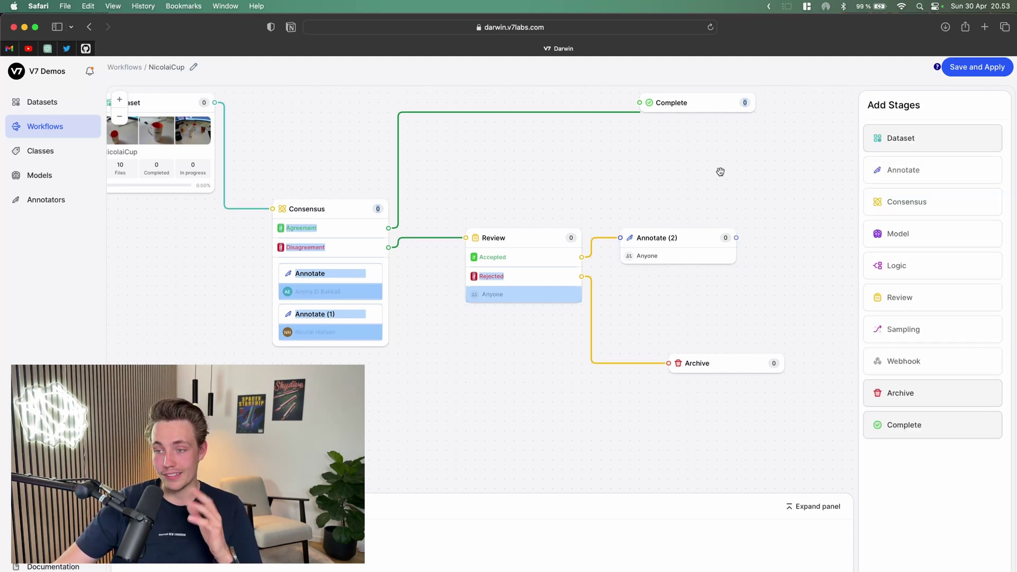
scroll(693, 241, "right", 5)
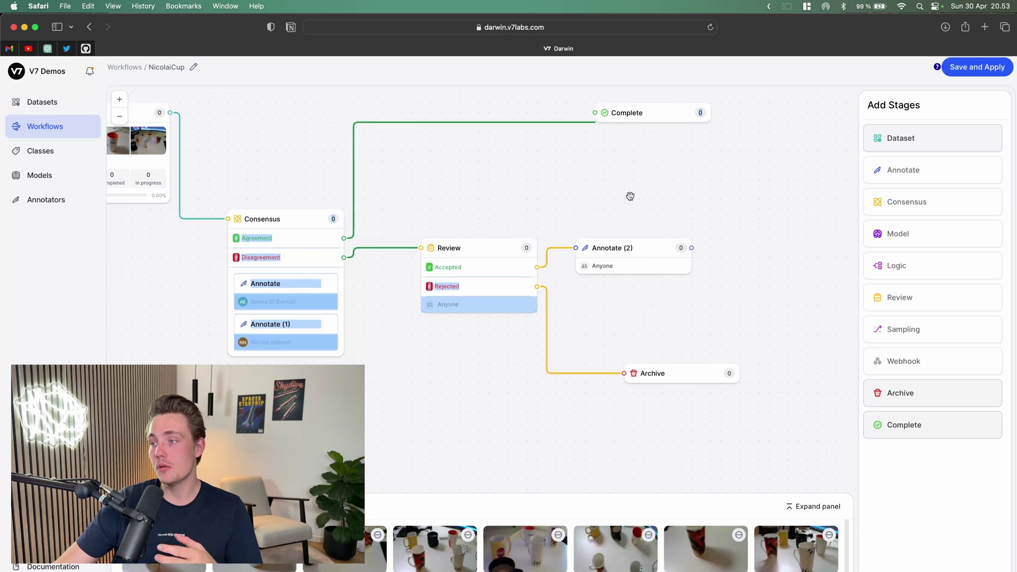
left_click_drag(614, 127, 655, 118)
scroll(638, 184, "right", 3)
left_click(676, 205)
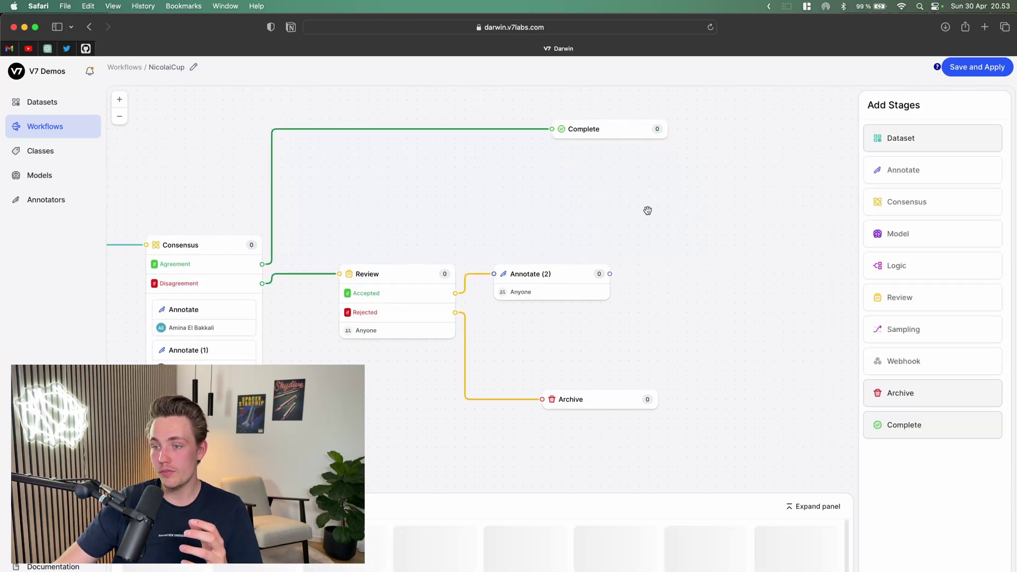
scroll(727, 191, "left", 3)
Add a Review (1) stage right of Annotate (2) and connect Annotate (2) into it
left_click_drag(900, 297, 758, 227)
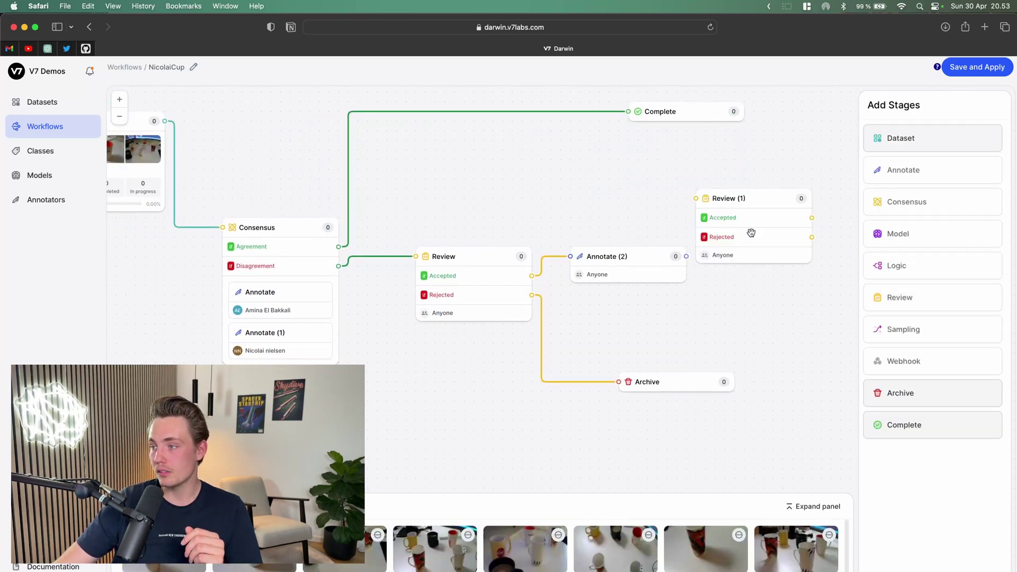
left_click_drag(685, 257, 694, 227)
left_click_drag(705, 194, 765, 198)
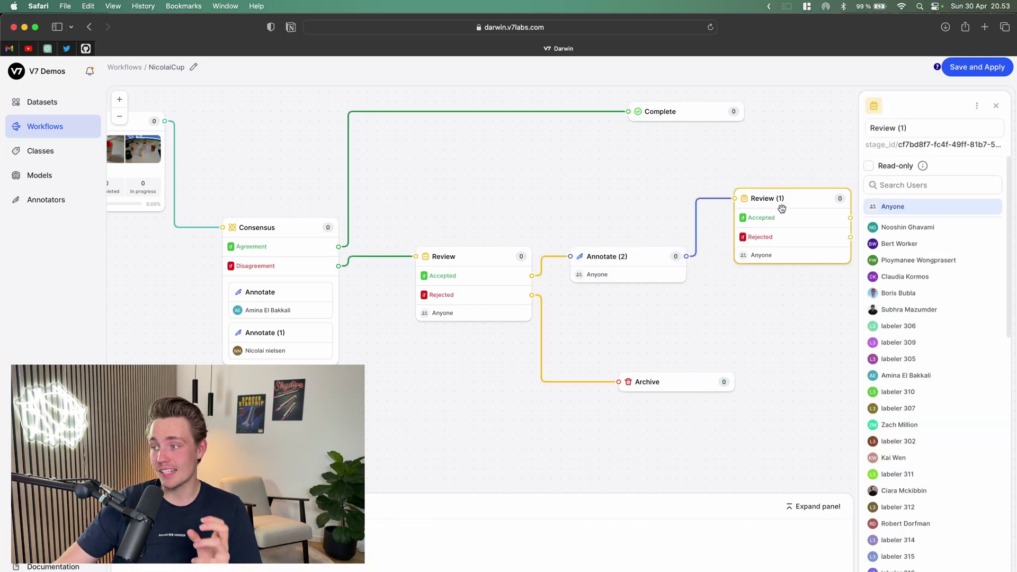
Route Review (1) rejections to Archive and acceptances to Complete
left_click_drag(845, 238, 696, 386)
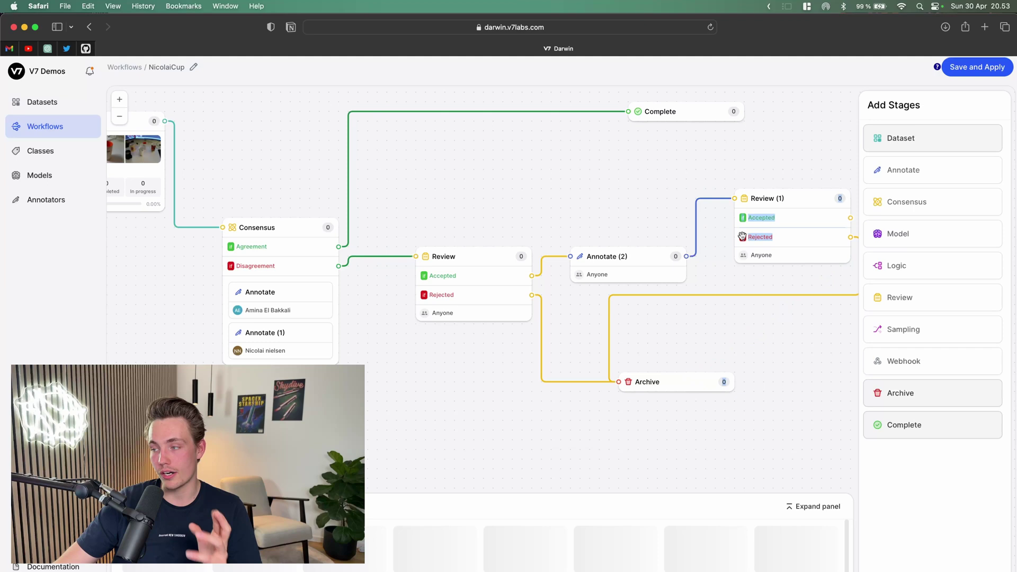
left_click_drag(850, 217, 656, 111)
scroll(588, 195, "down", 5)
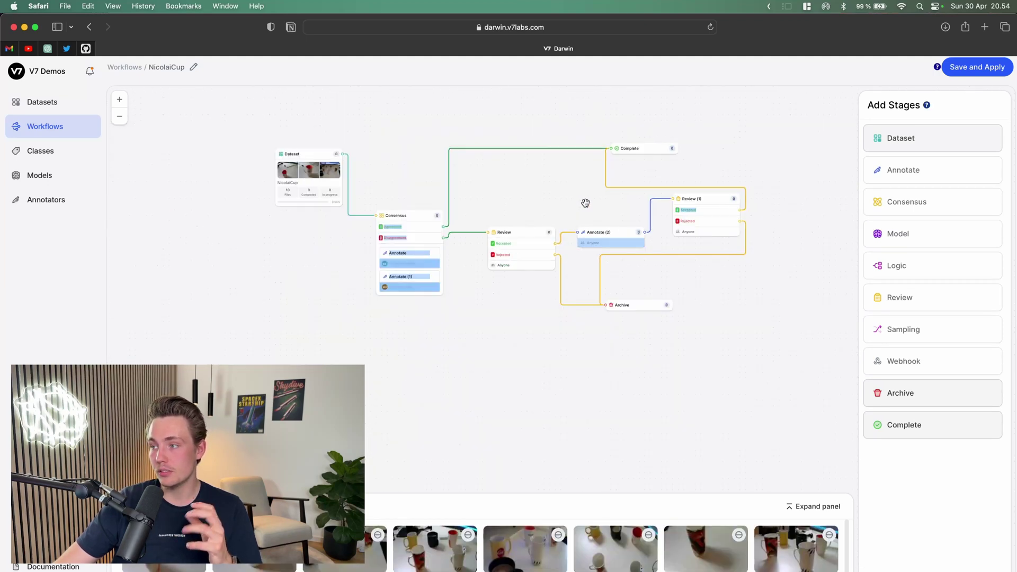
scroll(572, 200, "up", 3)
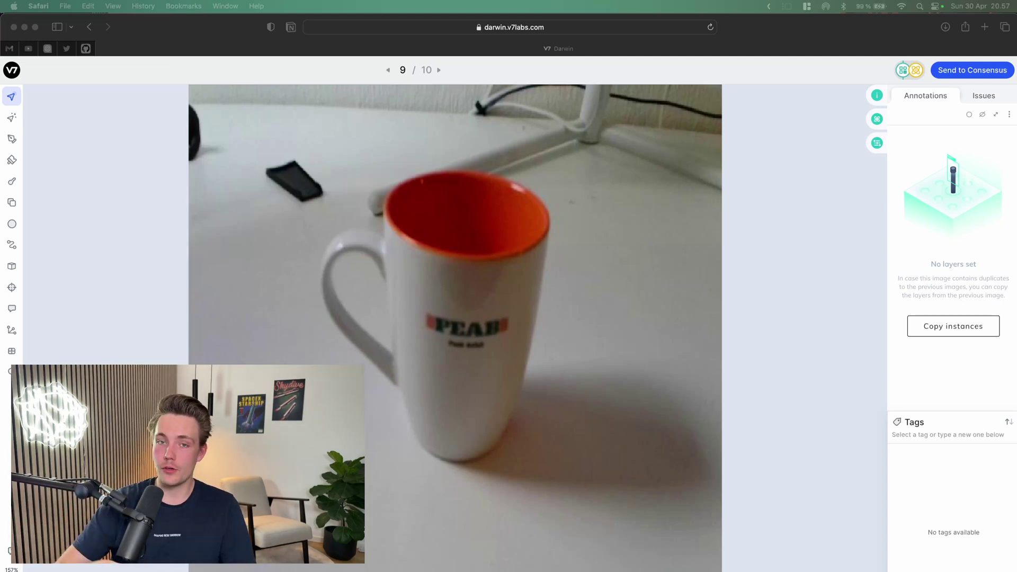
Switch to Auto-Annotate with the Cup class and outline the mug in image 10
left_click(14, 117)
left_click(13, 118)
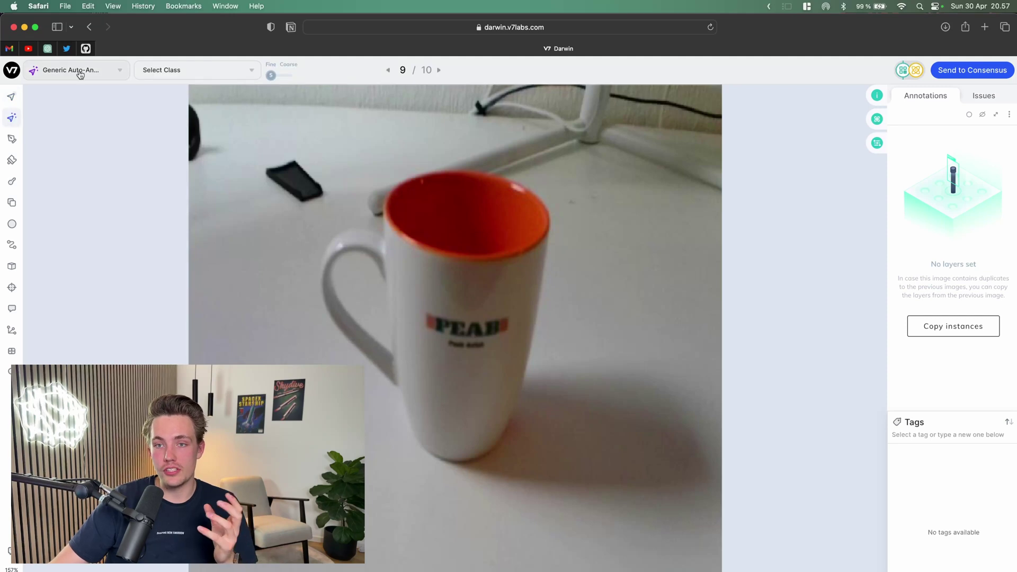
left_click(181, 79)
left_click(194, 131)
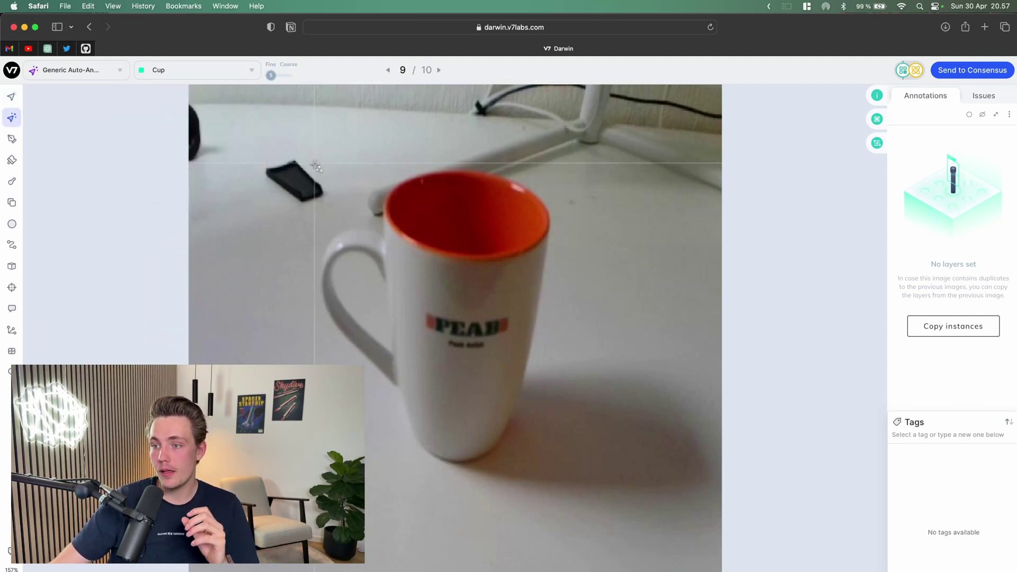
left_click_drag(315, 164, 553, 468)
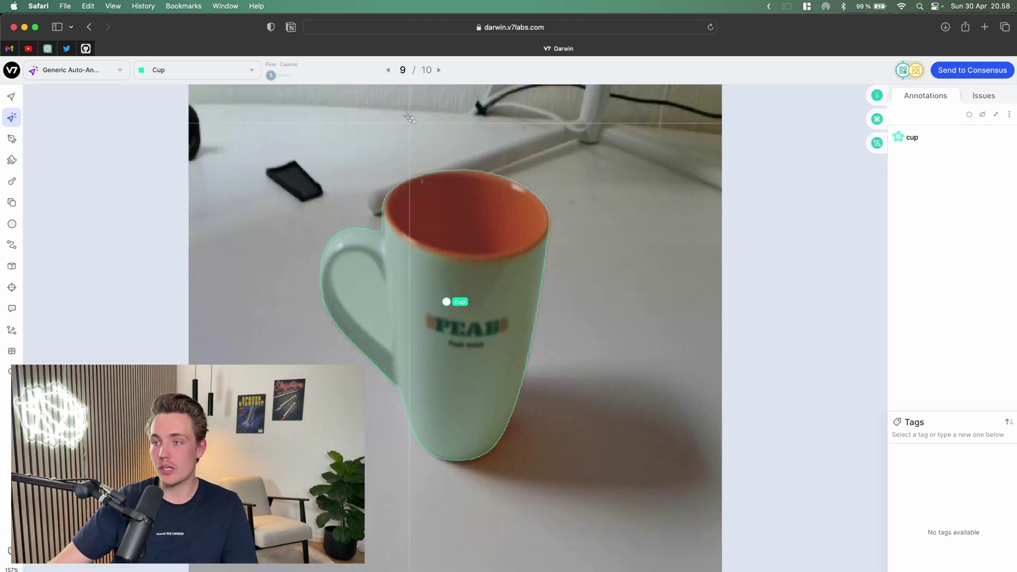
Move to image 9 of 10 and send the annotated image to consensus
left_click(388, 70)
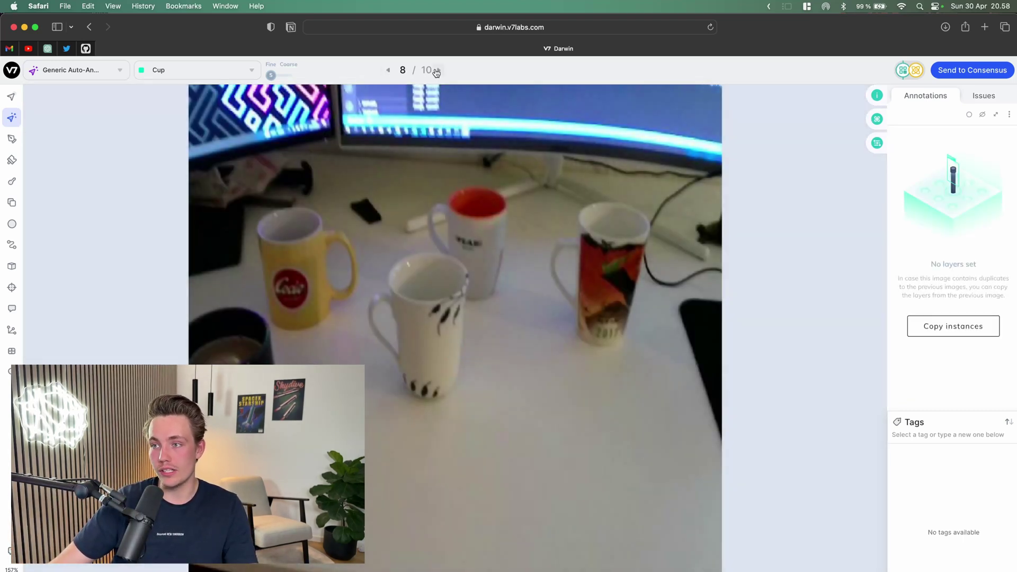
left_click(439, 71)
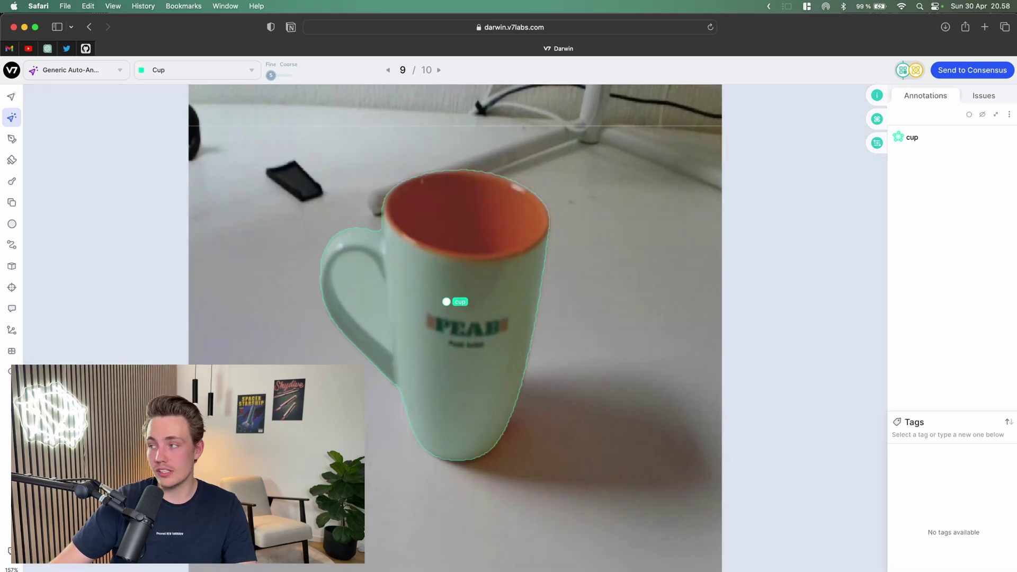
left_click(969, 74)
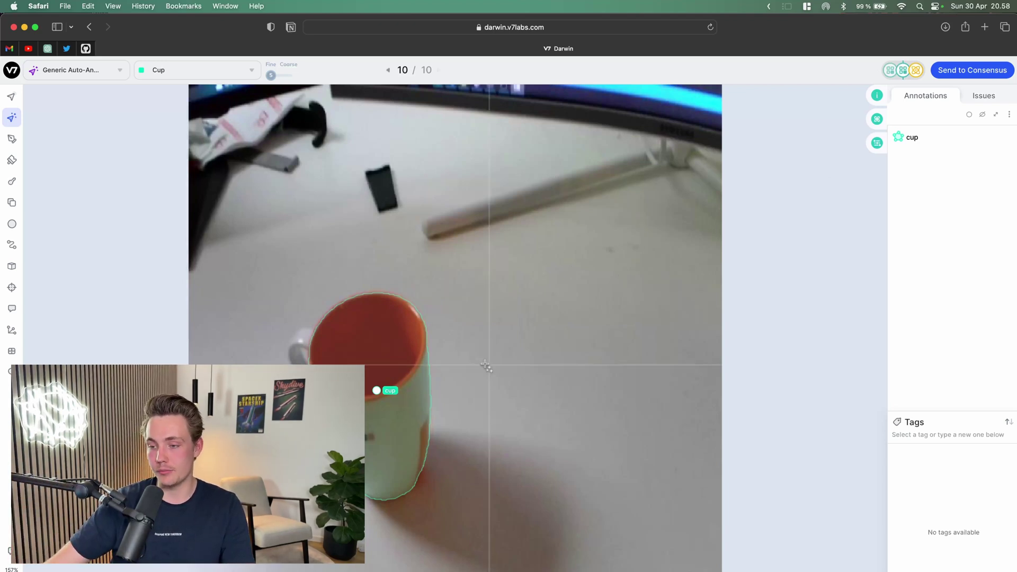
left_click(972, 69)
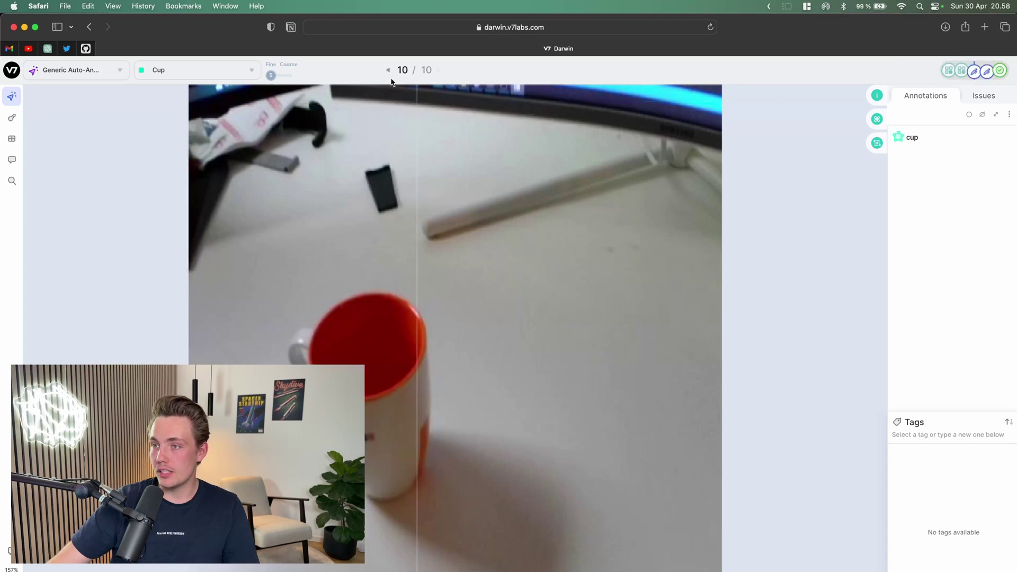
Auto-annotate the orange-rimmed cup, then step back to image 8 of 10
mouse_move(278, 284)
left_mouse_down()
mouse_move(439, 425)
mouse_move(453, 515)
left_mouse_up()
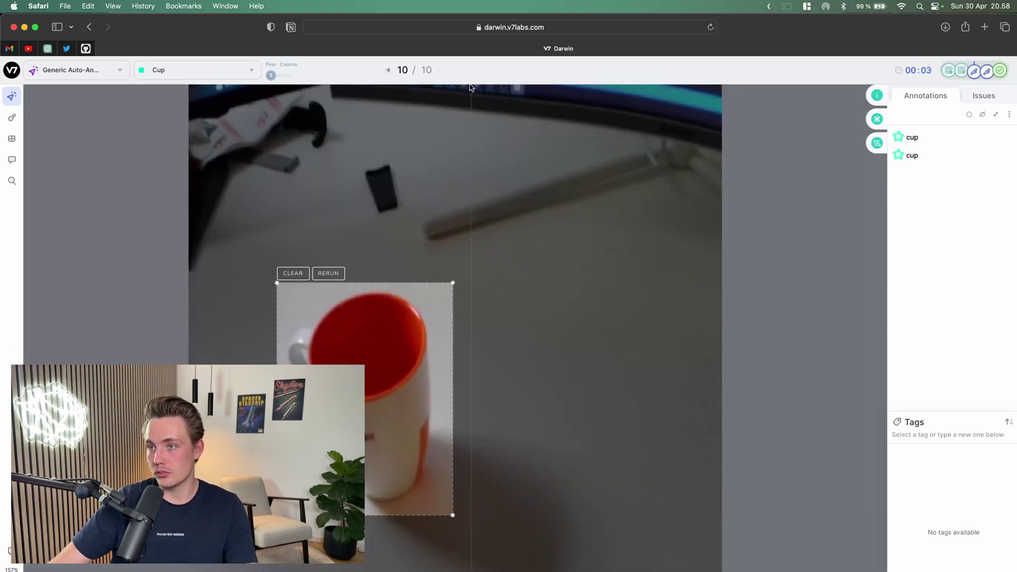
left_click(390, 71)
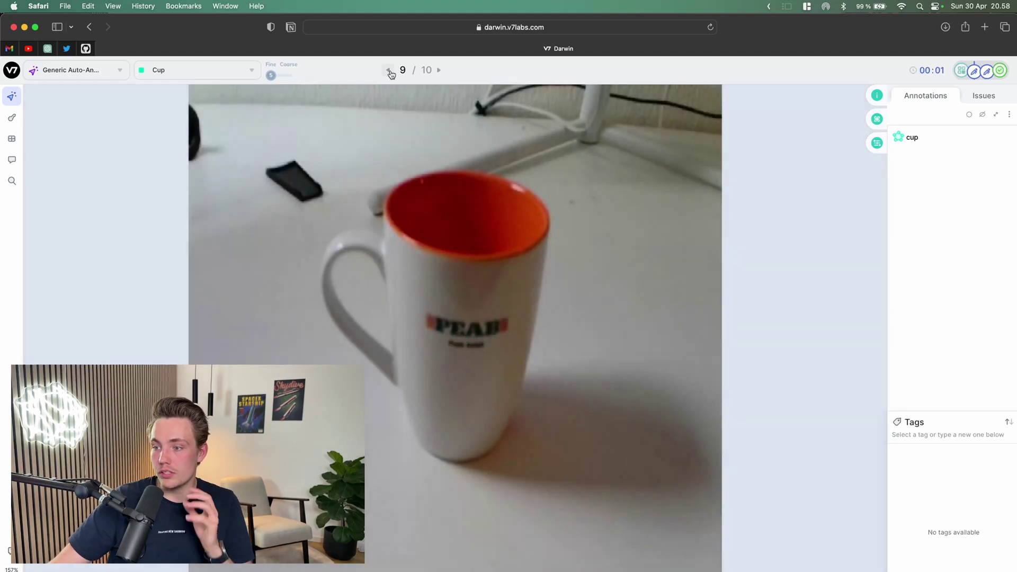
left_click(390, 71)
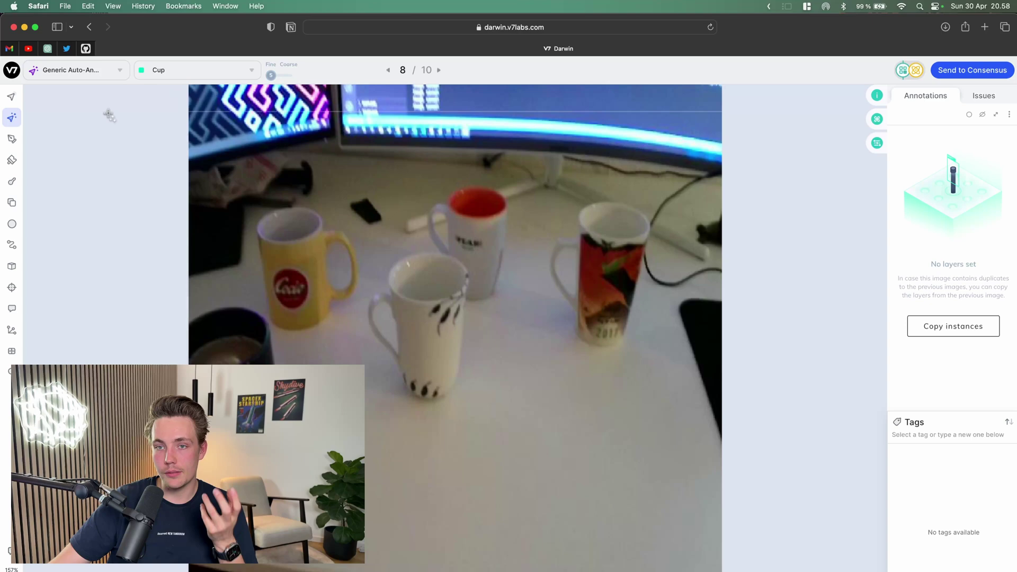
Auto-outline the tall patterned cup, white mug and red-rimmed cup in image 8
left_click_drag(581, 229, 656, 361)
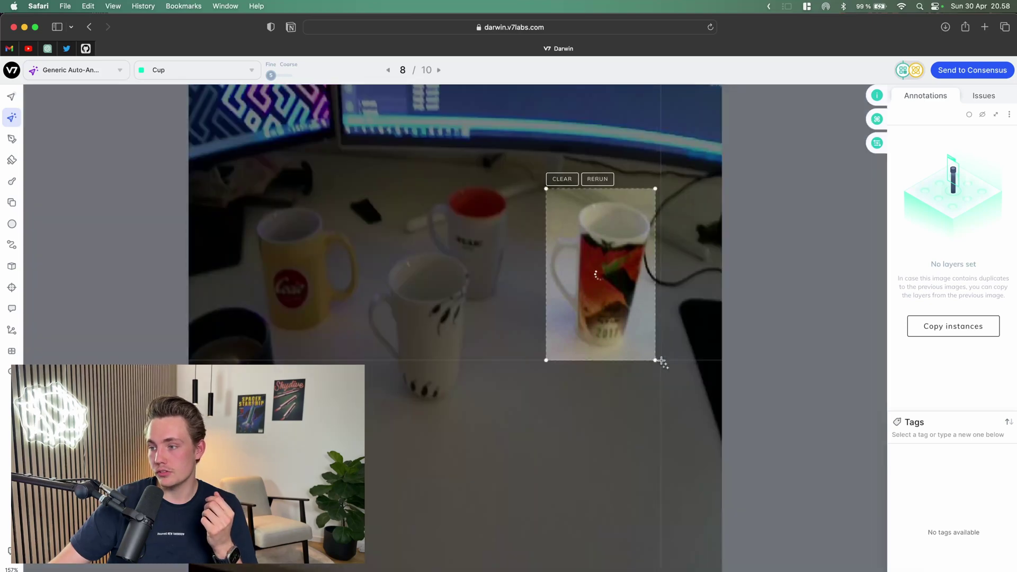
mouse_move(359, 247)
left_mouse_down()
mouse_move(415, 275)
mouse_move(389, 269)
mouse_move(496, 396)
mouse_move(495, 411)
left_mouse_up()
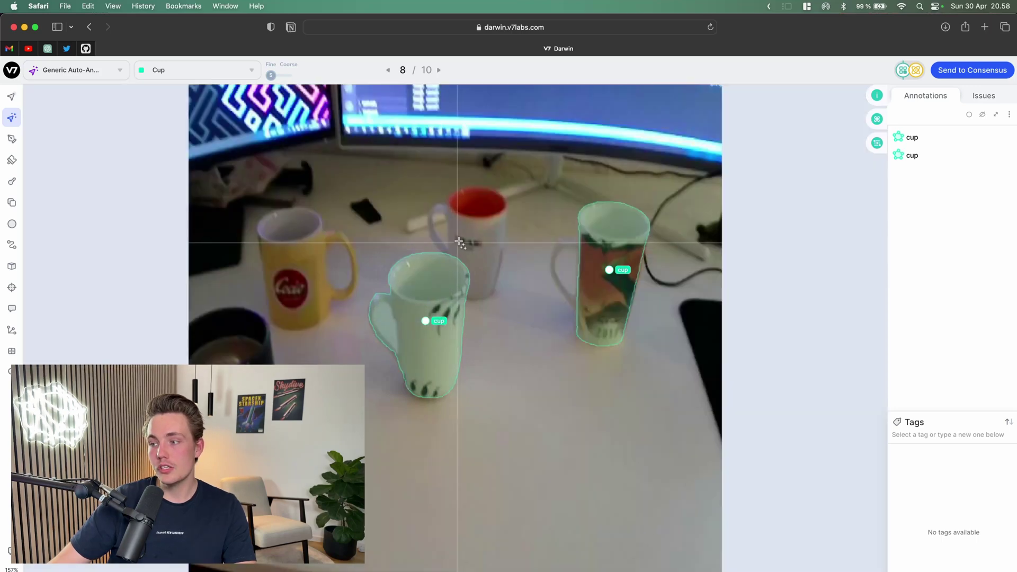
left_click_drag(424, 178, 513, 303)
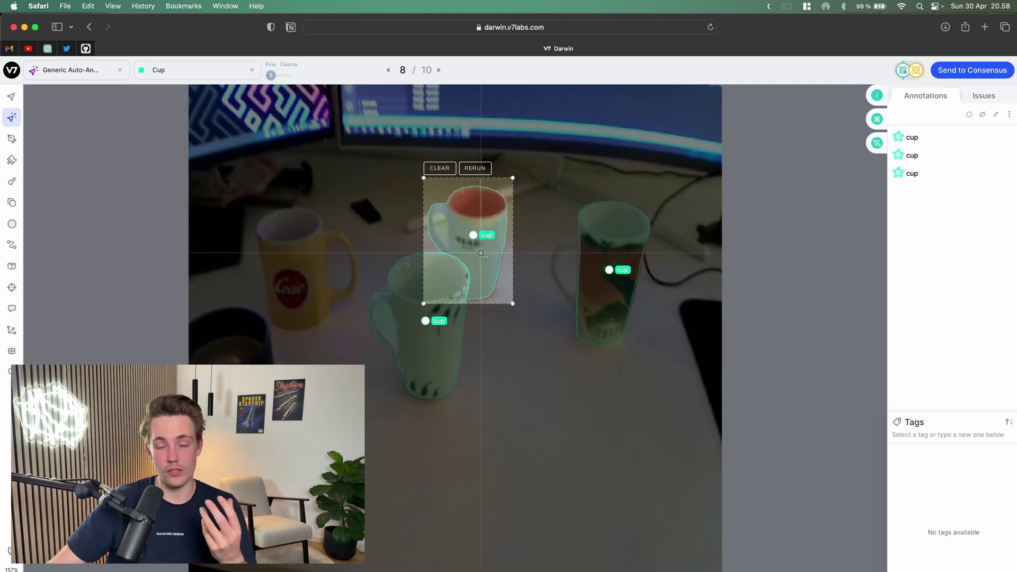
key("Return")
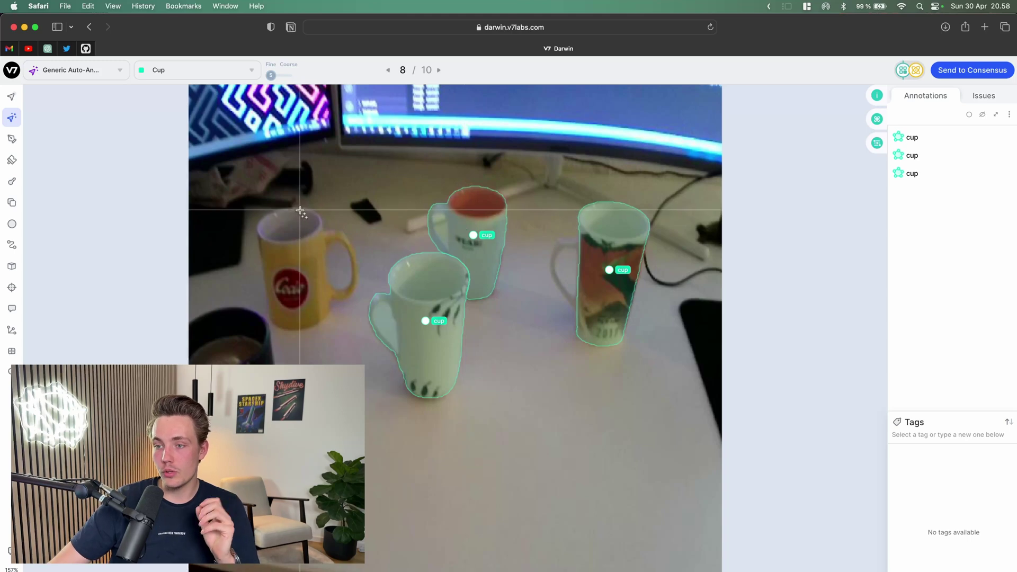
Outline the yellow mug and dark cup, then send image 8 to consensus with Ctrl+Enter
mouse_move(250, 201)
left_mouse_down()
mouse_move(354, 307)
mouse_move(364, 333)
left_mouse_up()
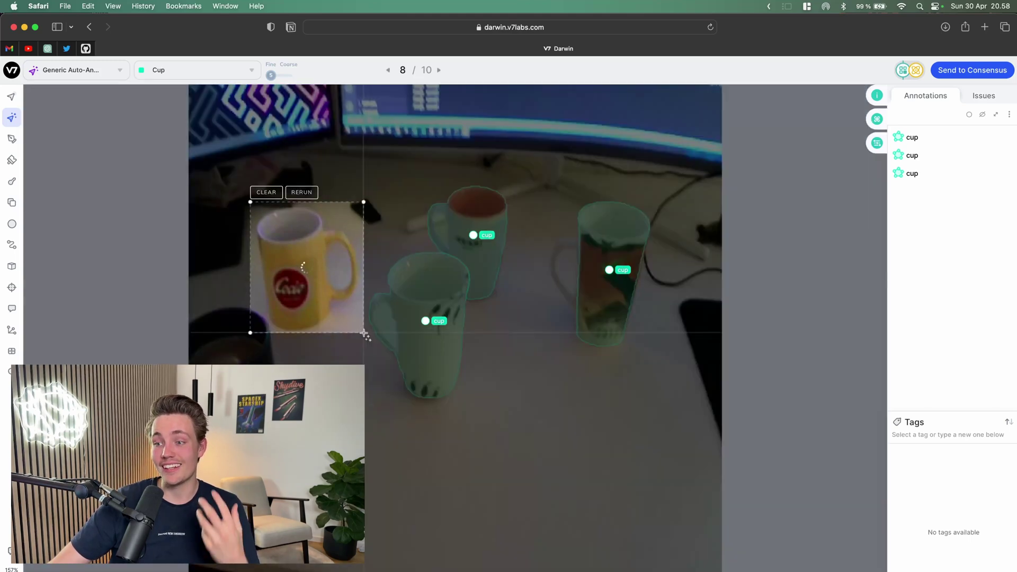
key("Return")
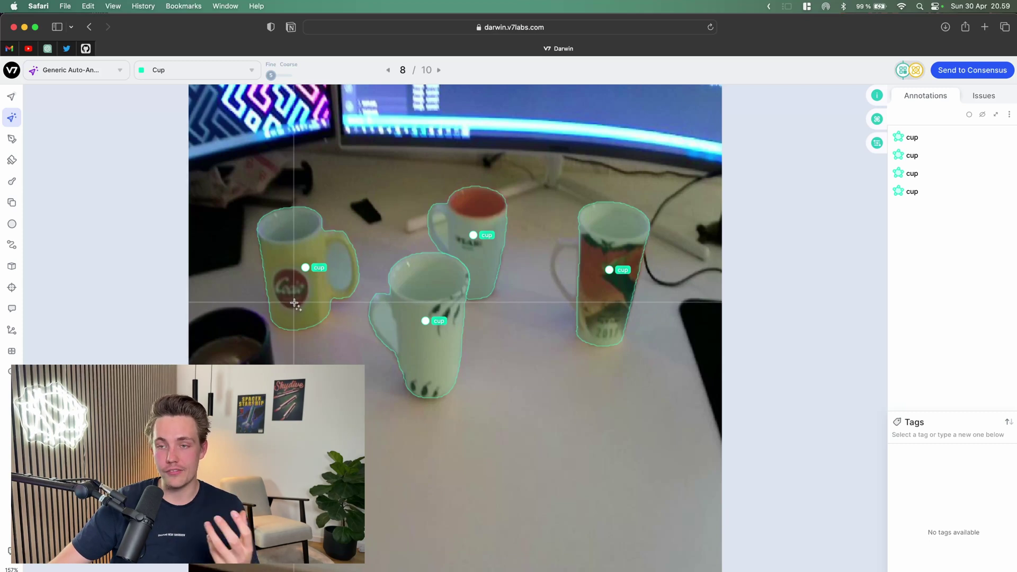
left_click_drag(296, 302, 190, 403)
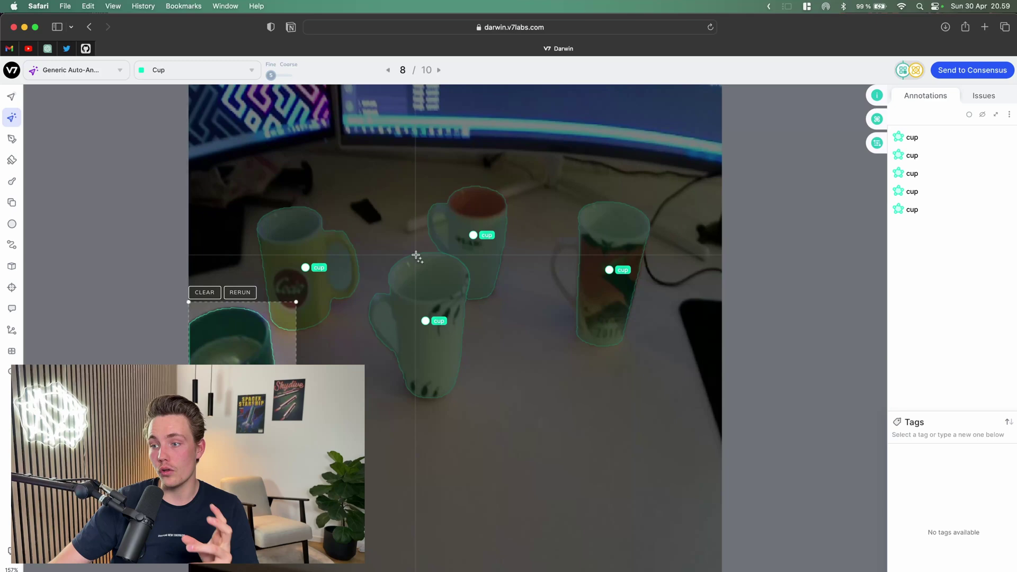
key("Return")
key("ctrl+Return")
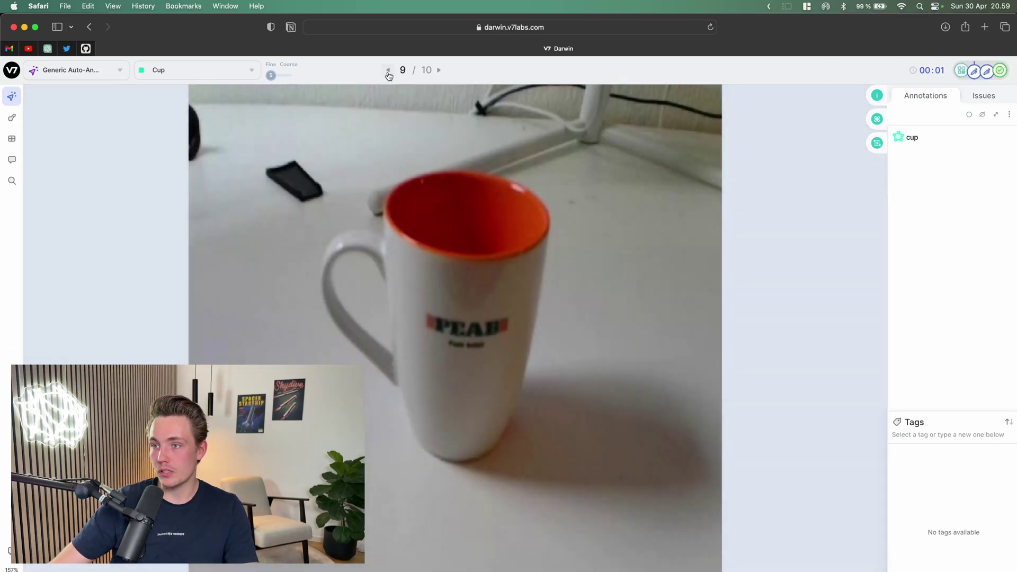
On image 7 of 10, auto-outline the black mug and the red-rimmed cup
left_click(388, 70)
left_click(389, 71)
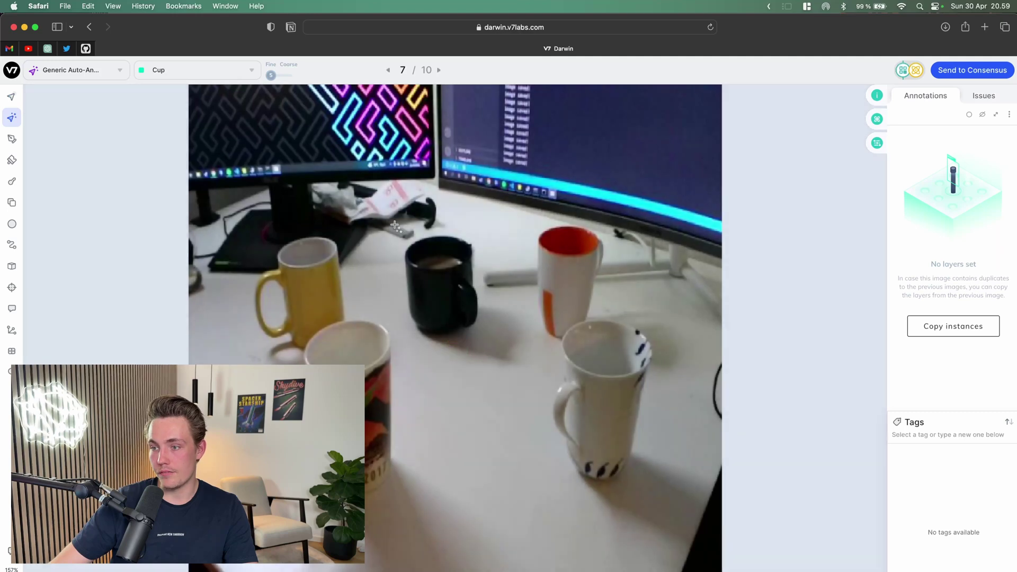
left_click_drag(393, 223, 494, 339)
key("Return")
left_click_drag(525, 218, 605, 342)
key("Return")
Outline the white mug, bottom-left cup and yellow mug, then send image 7 to consensus
left_click_drag(538, 305, 663, 494)
key("Return")
left_click_drag(268, 307, 423, 498)
key("Return")
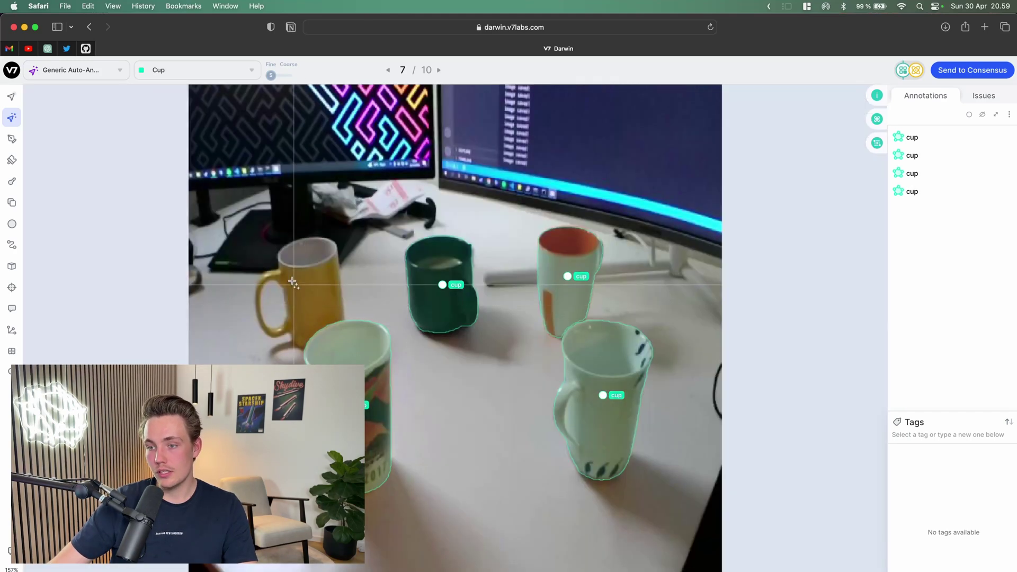
mouse_move(229, 188)
left_mouse_down()
mouse_move(318, 339)
mouse_move(389, 371)
left_mouse_up()
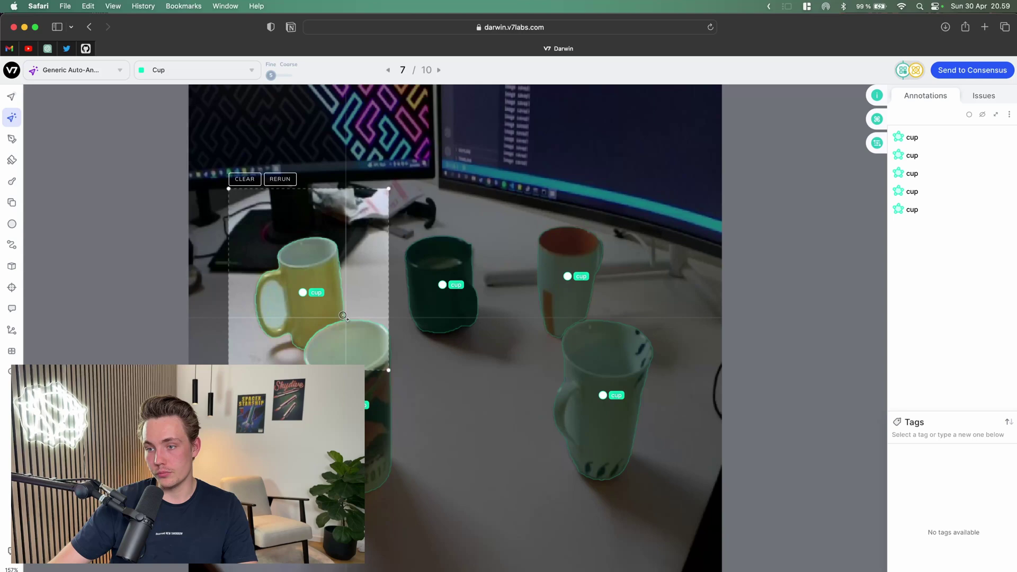
key("Return")
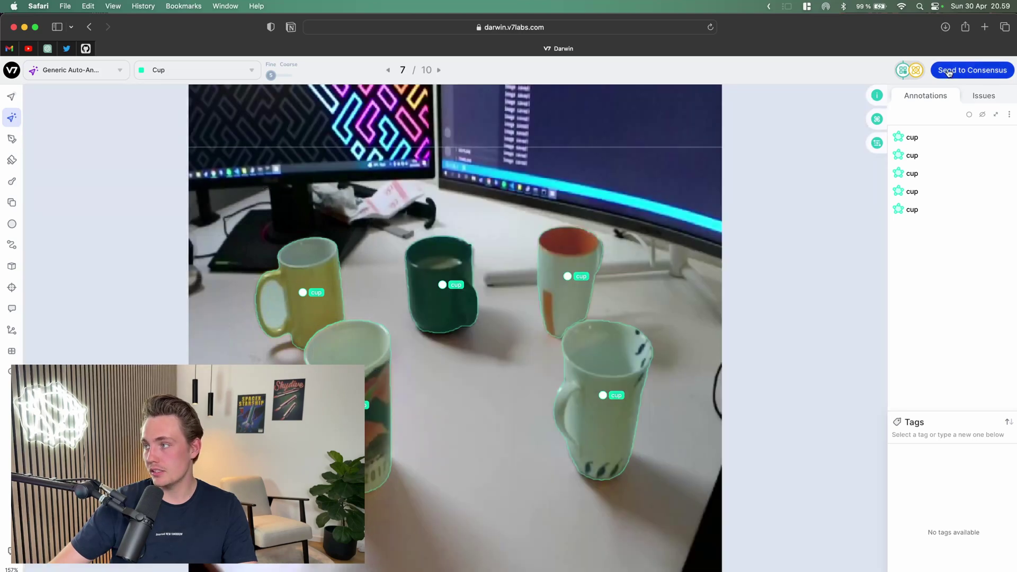
left_click(973, 70)
On image 6 of 10, auto-outline the red-rimmed cup and the white mug
key("Left")
key("Left")
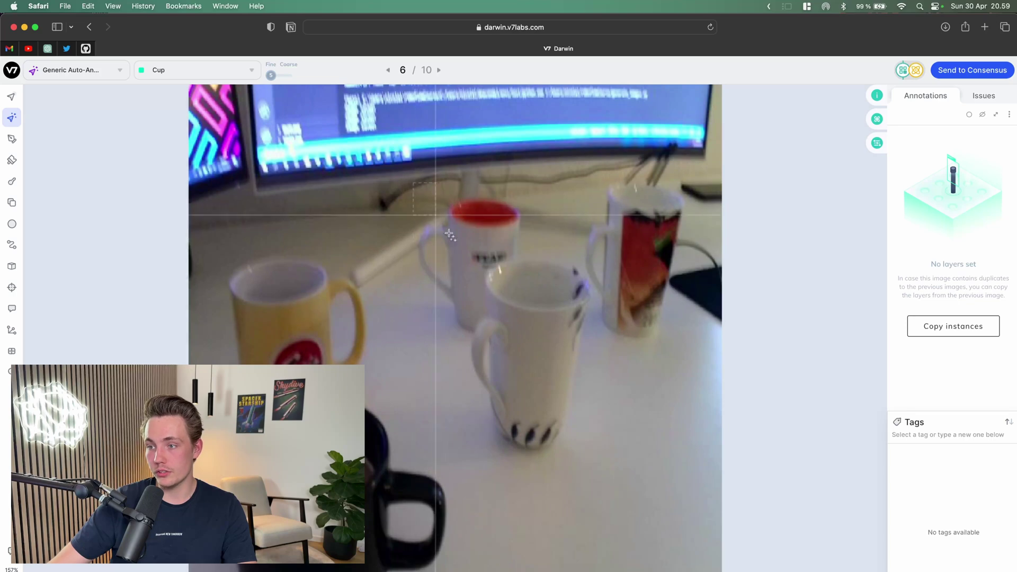
left_click_drag(413, 183, 543, 333)
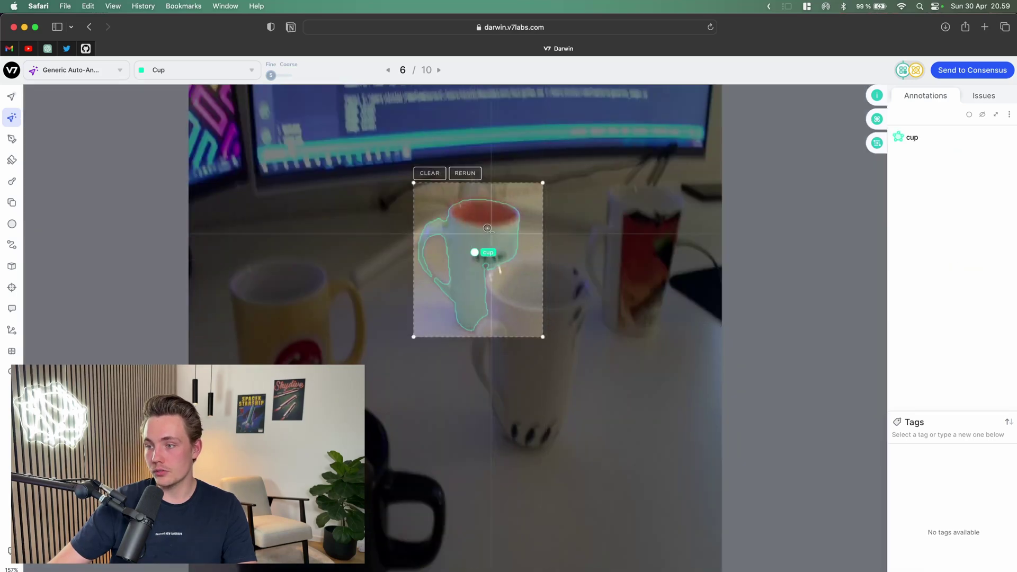
key("Escape")
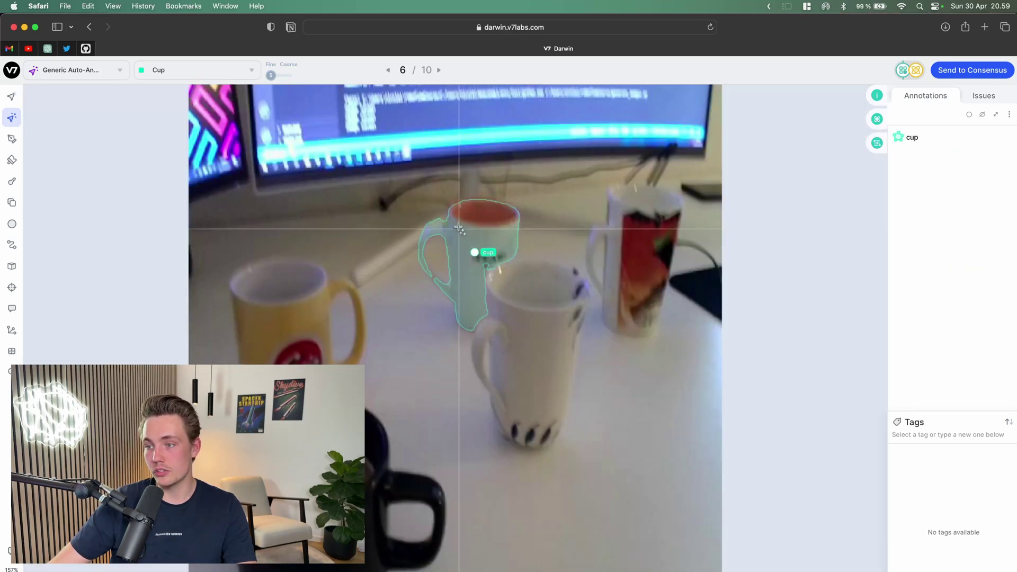
left_click_drag(454, 215, 613, 487)
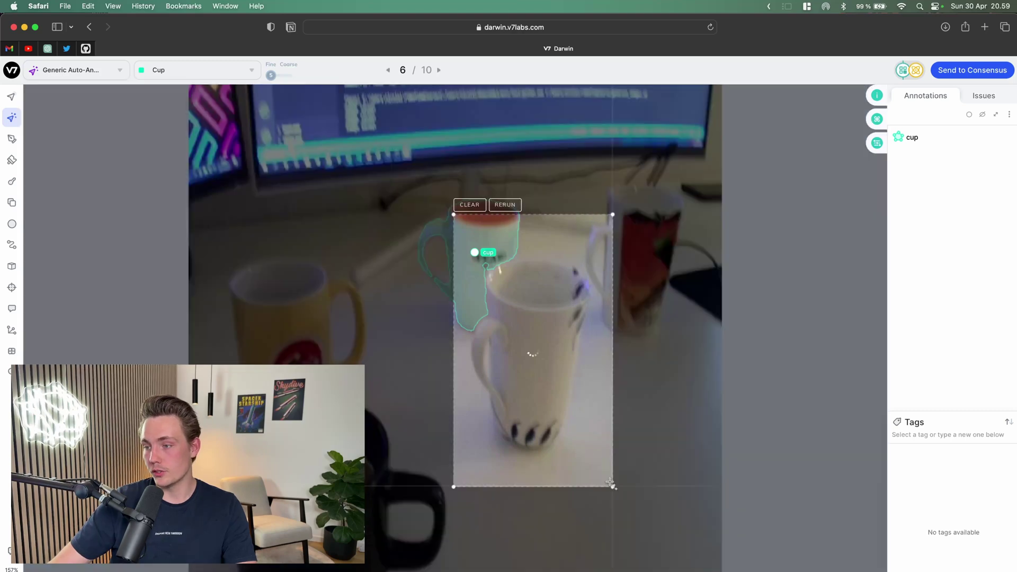
key("Escape")
Outline the tall patterned cup, excluding its straw with two negative points
mouse_move(524, 99)
left_mouse_down()
mouse_move(708, 272)
mouse_move(746, 388)
left_mouse_up()
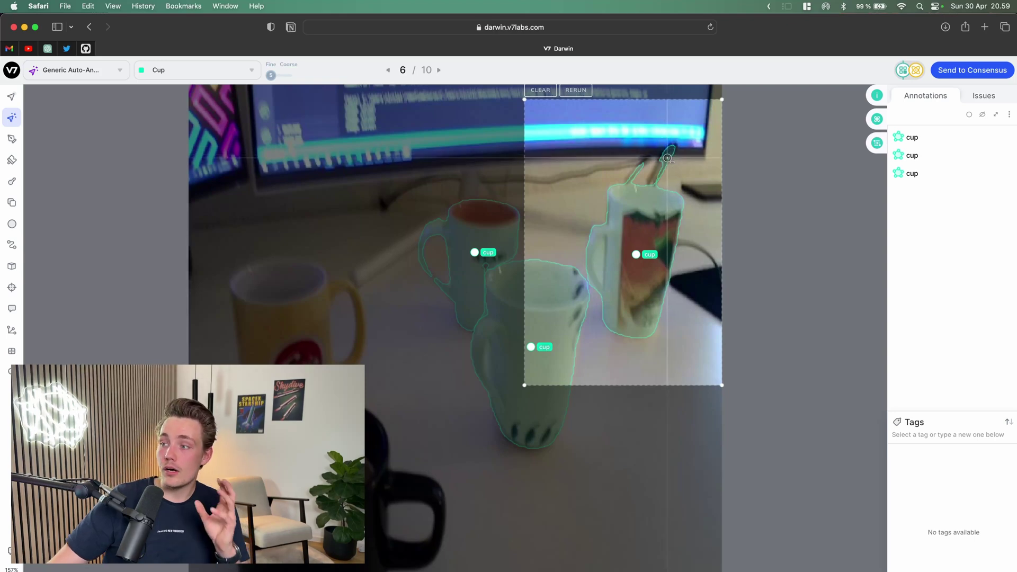
left_click(667, 157, "shift")
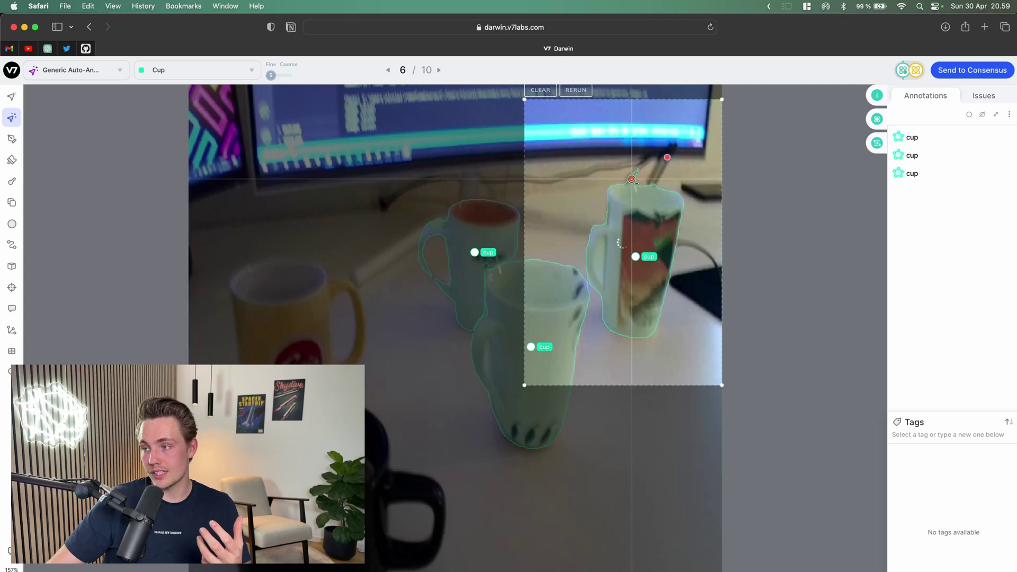
left_click(631, 179, "shift")
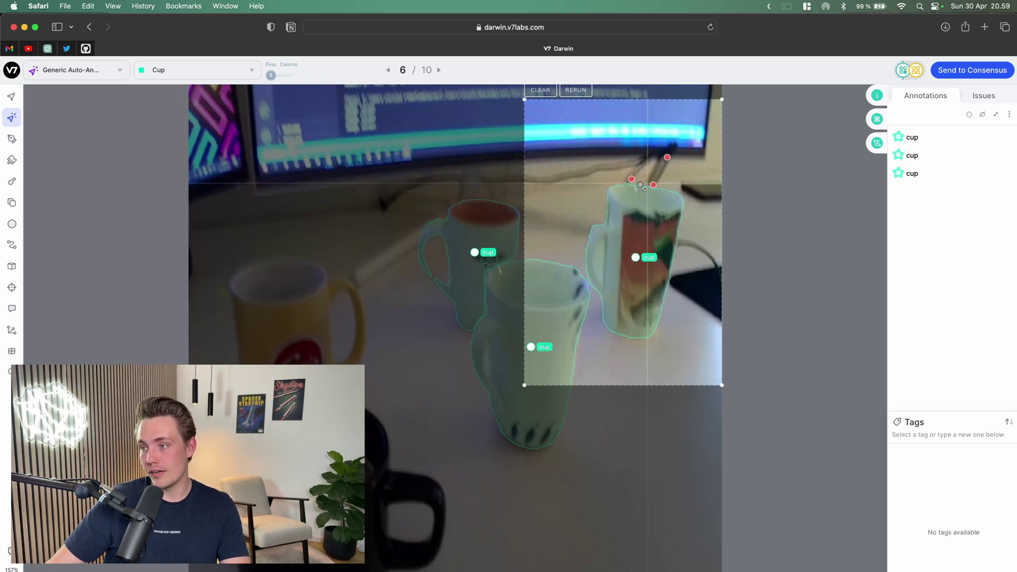
key("Return")
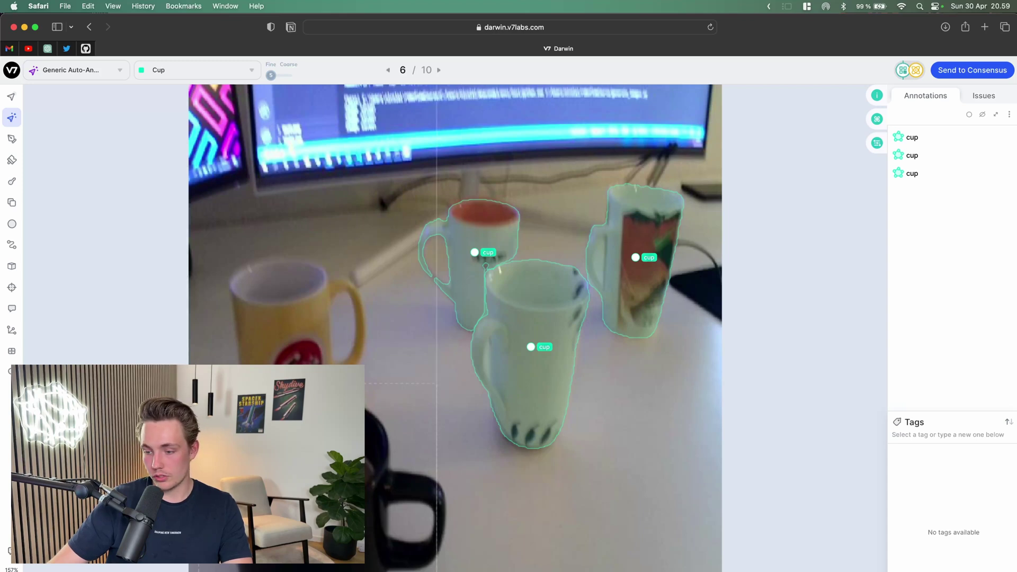
Outline the dark mug at the bottom, then send image 6 to consensus
left_click_drag(477, 383, 349, 569)
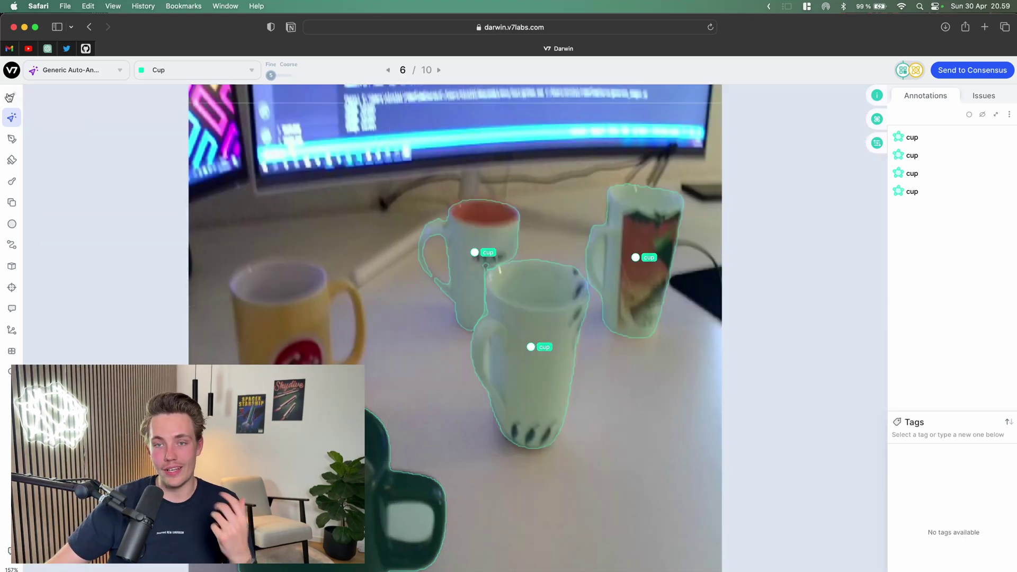
key("v")
scroll(406, 260, "left", 5)
scroll(406, 260, "down", 2)
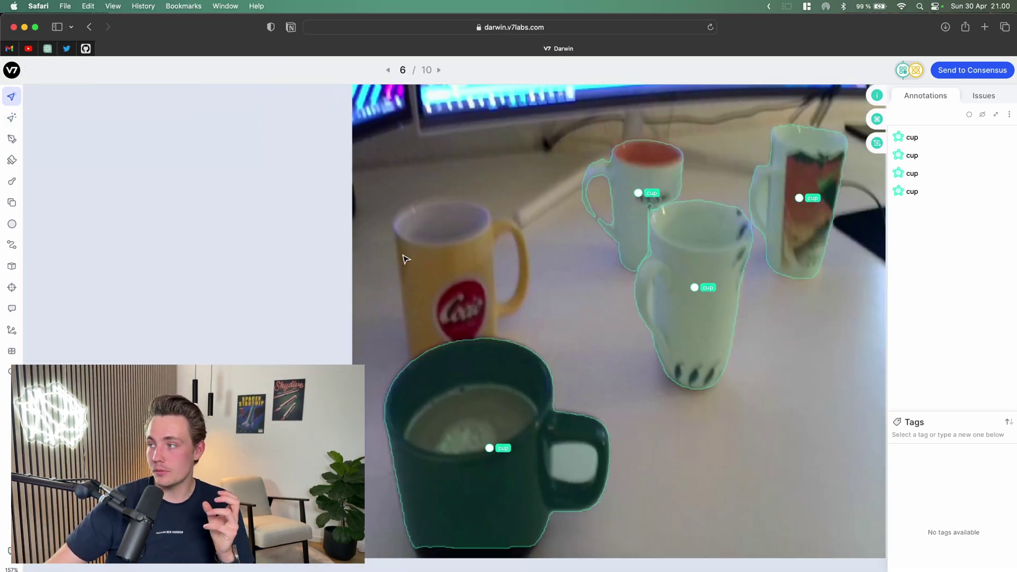
left_click(965, 68)
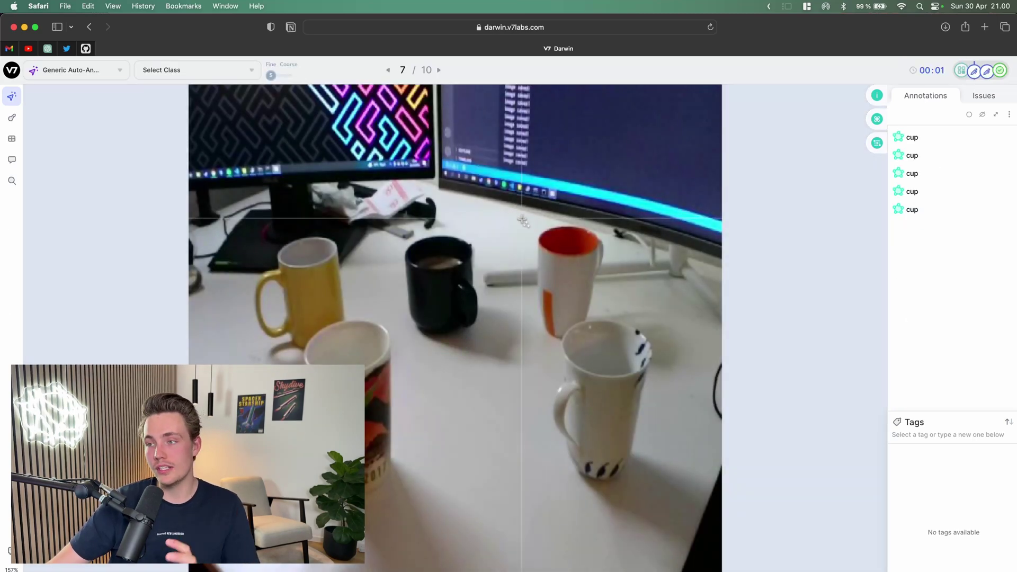